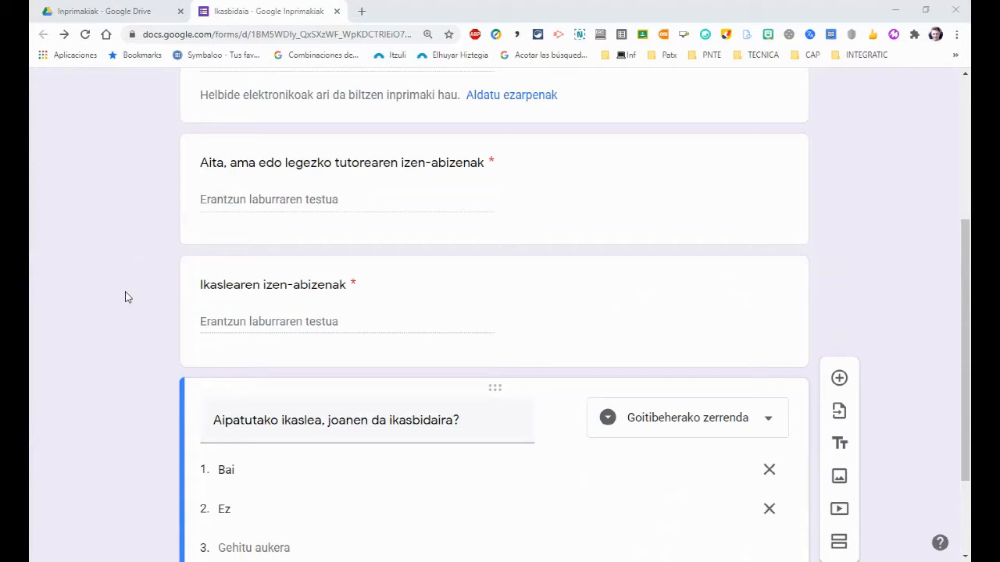
- Add a new section to the form after the question "Aipatutako ikaslea, joanen da ikasbidaira?"
scroll(108, 298, down, 1)
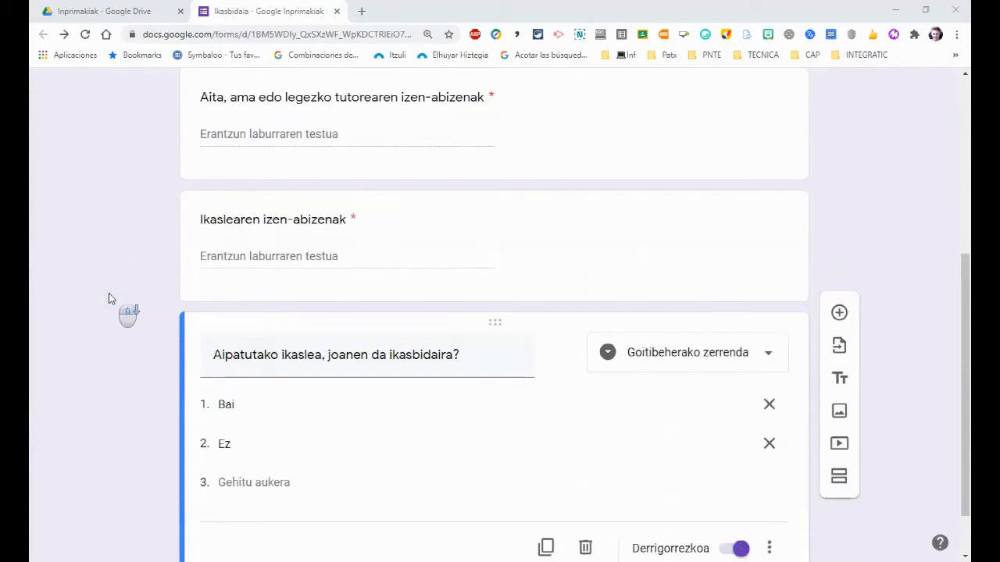
scroll(108, 298, down, 1)
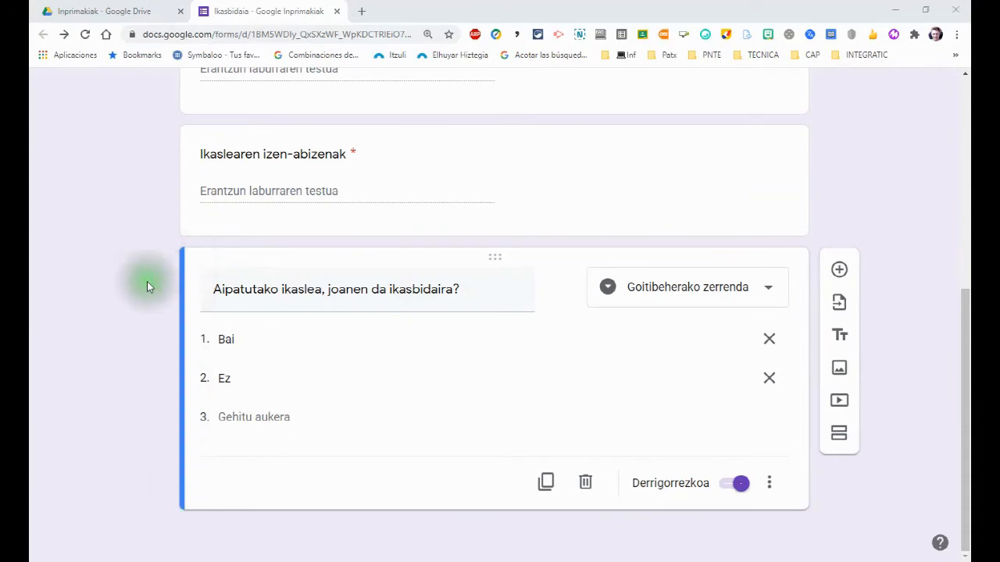
scroll(114, 322, up, 1)
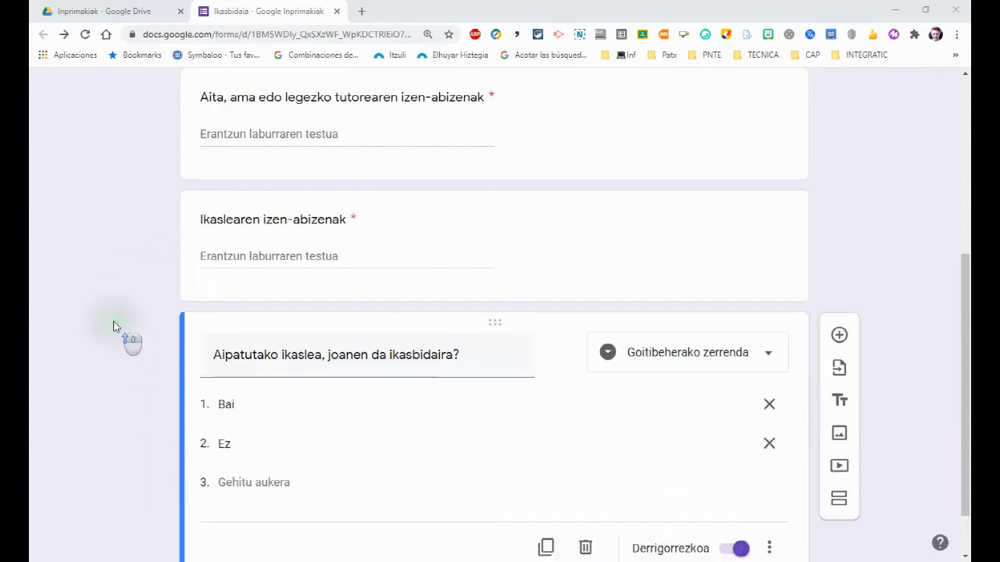
click(218, 245)
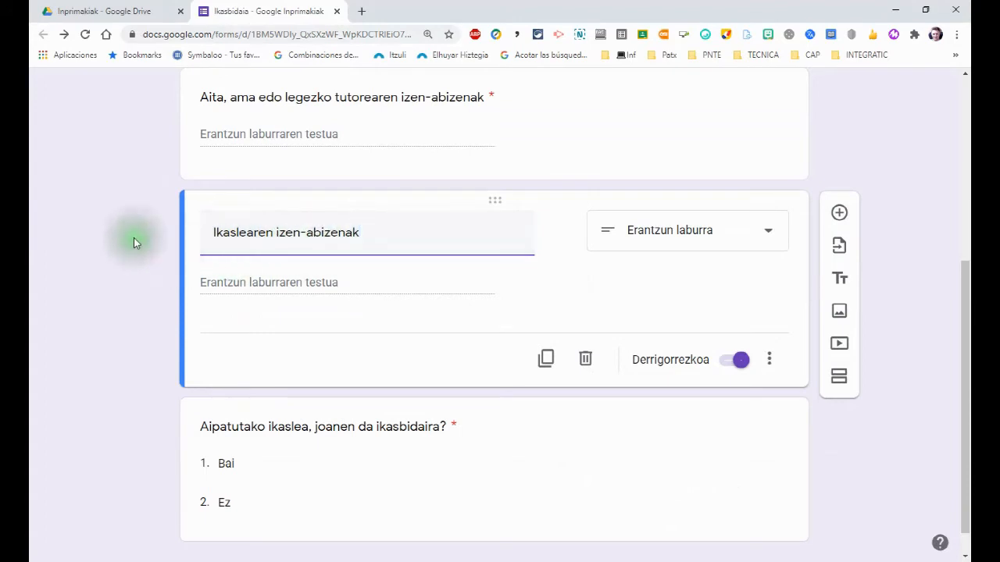
scroll(143, 238, down, 1)
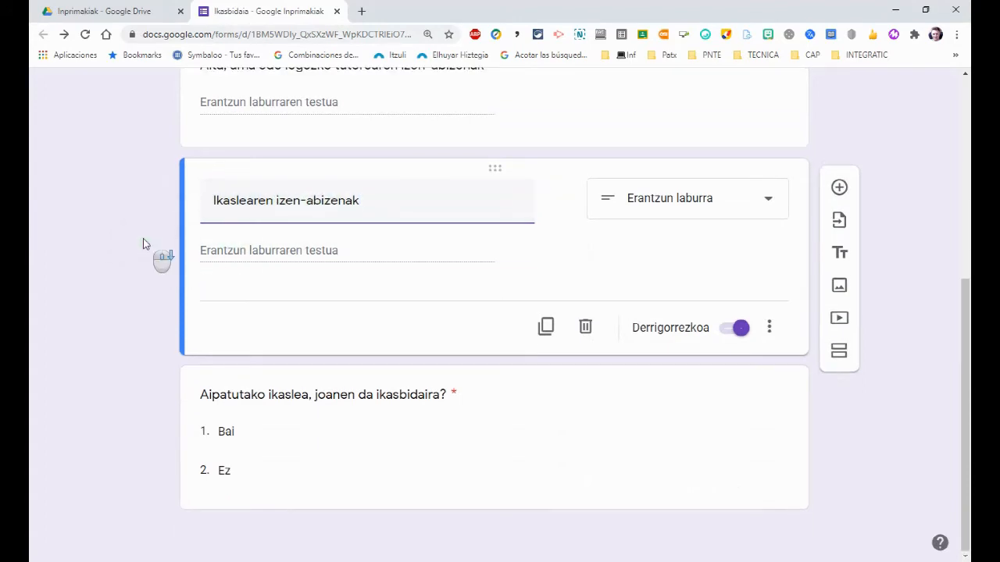
click(180, 410)
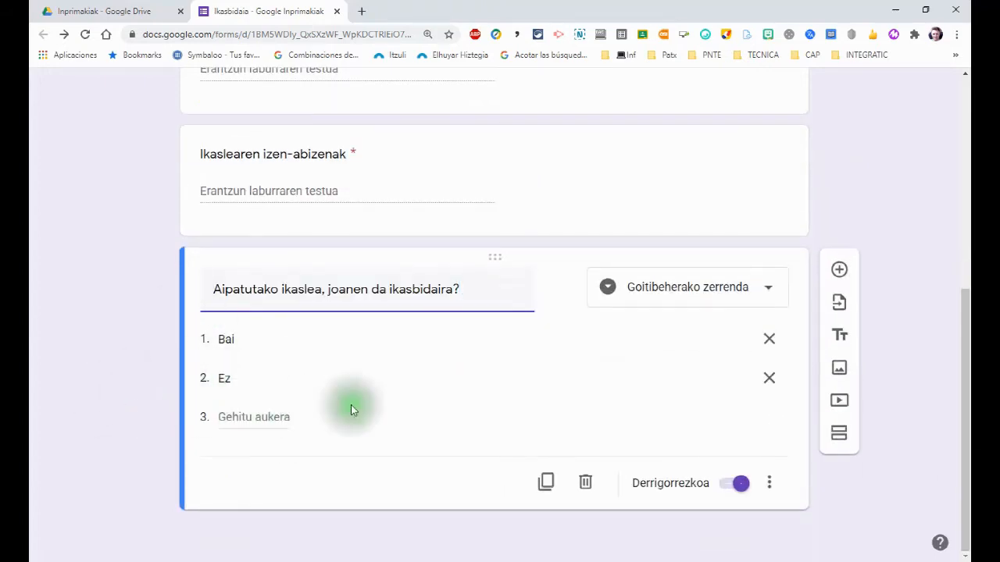
click(838, 438)
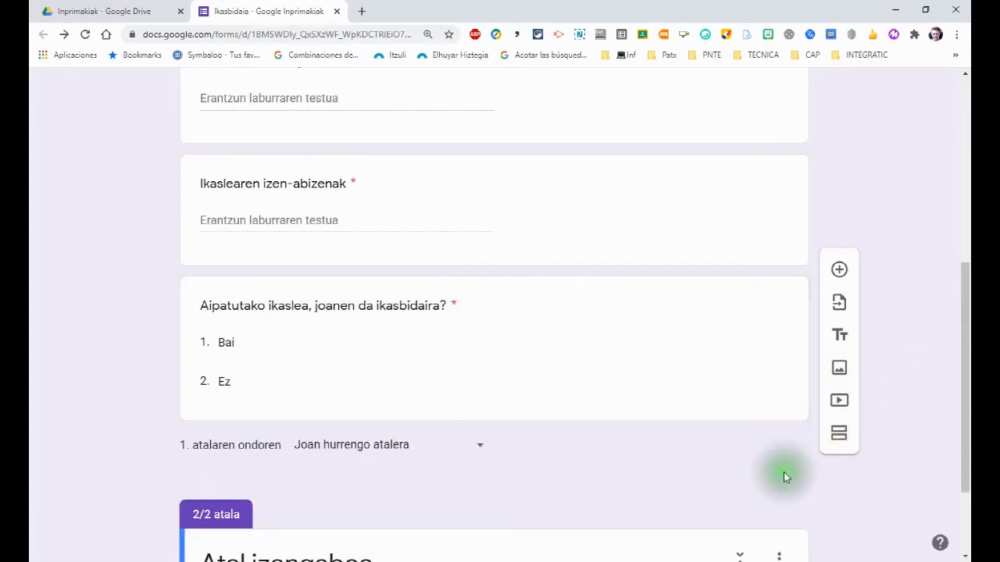
- Title the new second section "Beharrezko datu batzuk"
scroll(478, 435, down, 2)
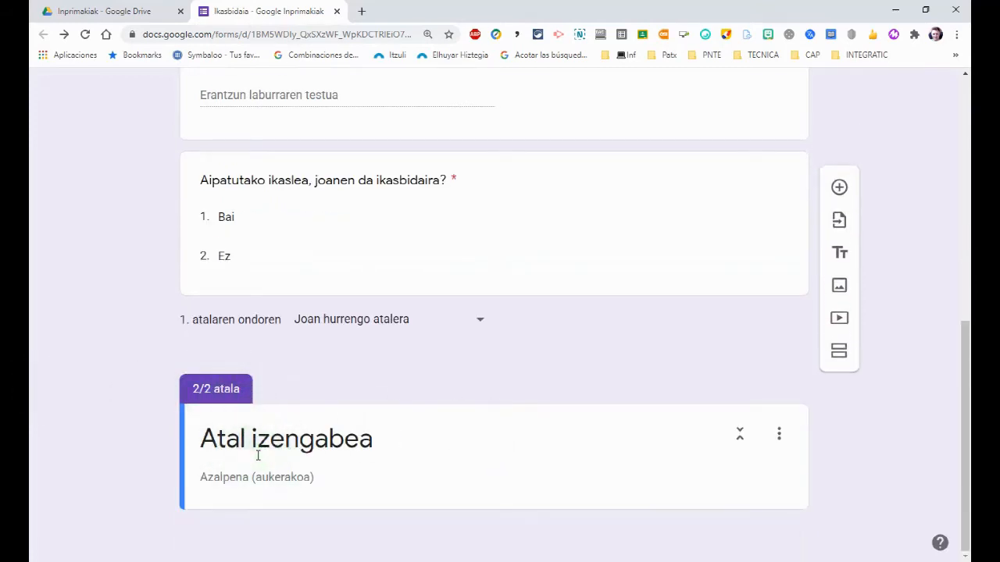
click(207, 439)
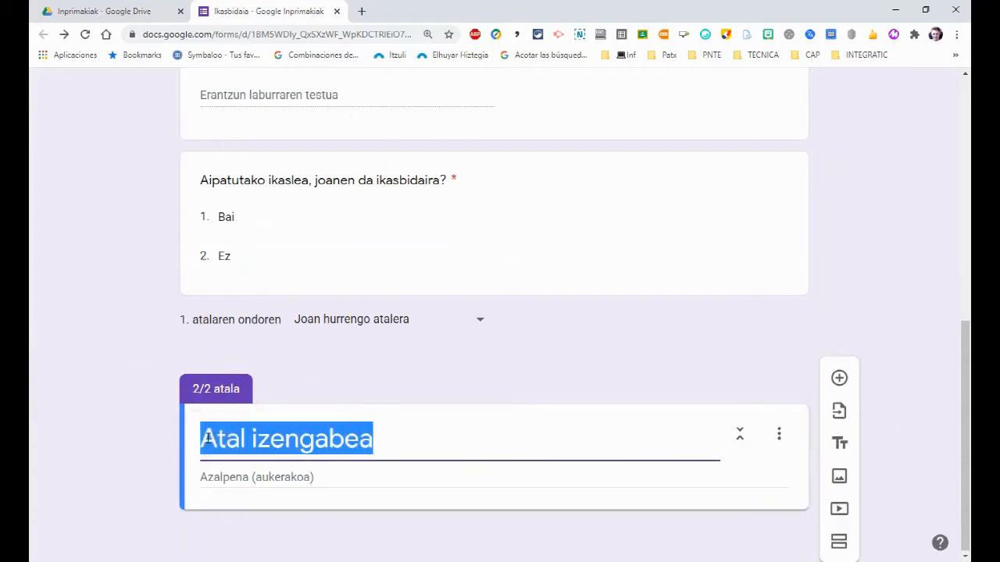
text(Beharrezko datu batzuk)
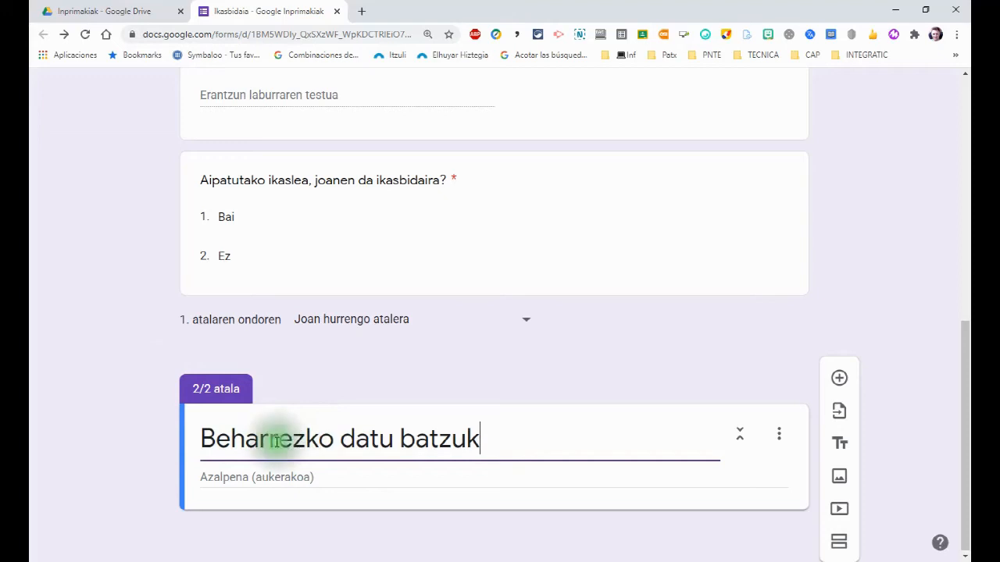
click(95, 355)
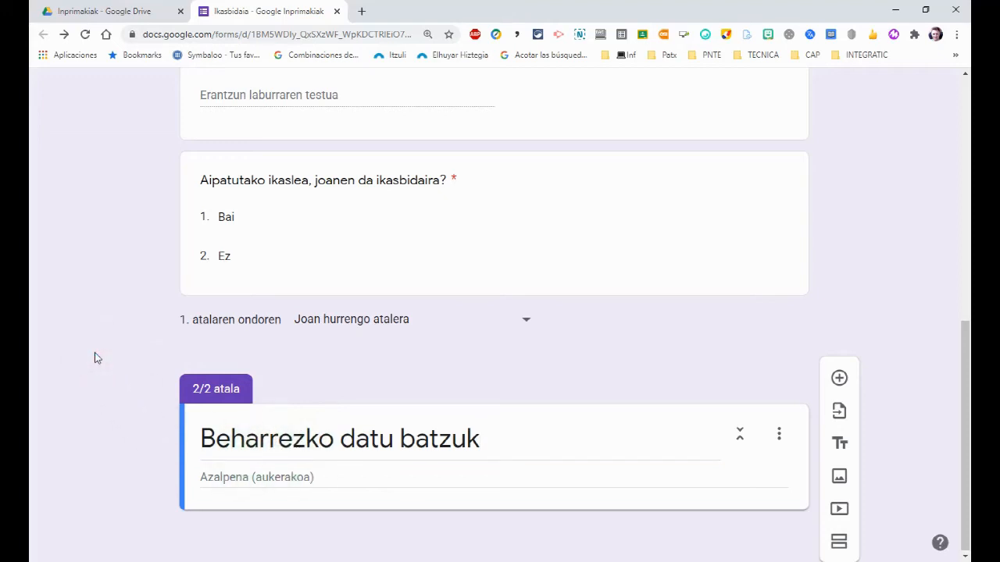
scroll(119, 385, up, 1)
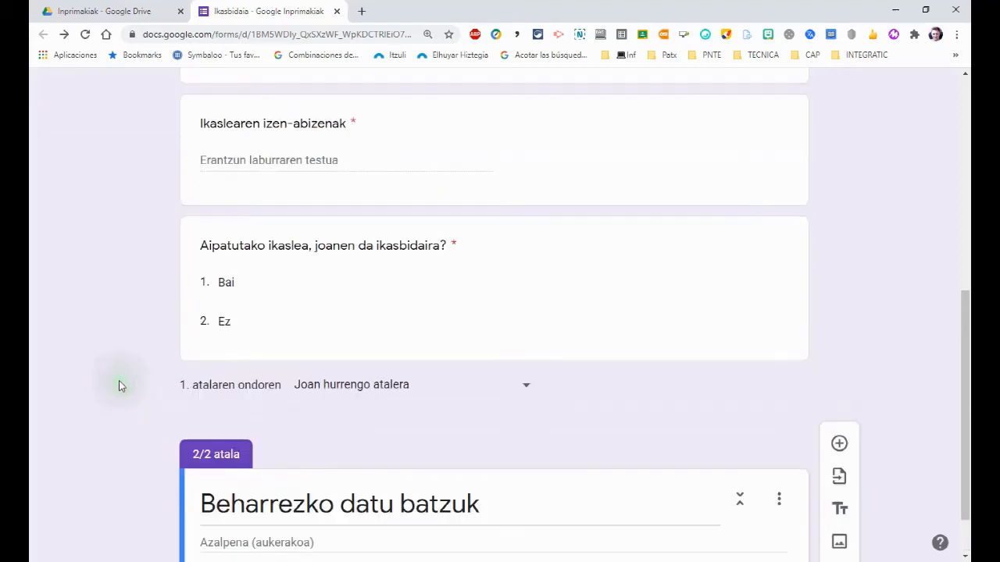
scroll(118, 385, down, 1)
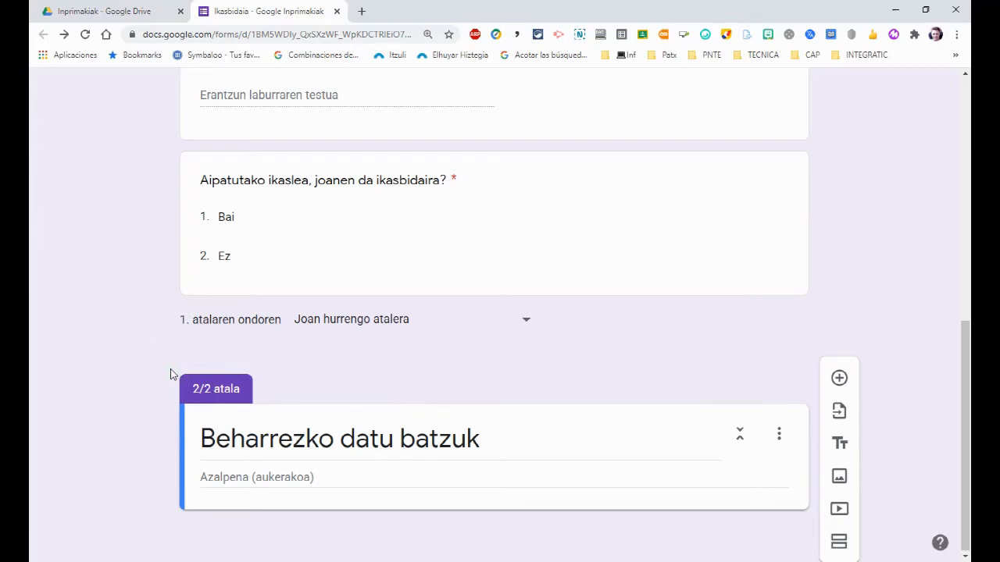
click(779, 435)
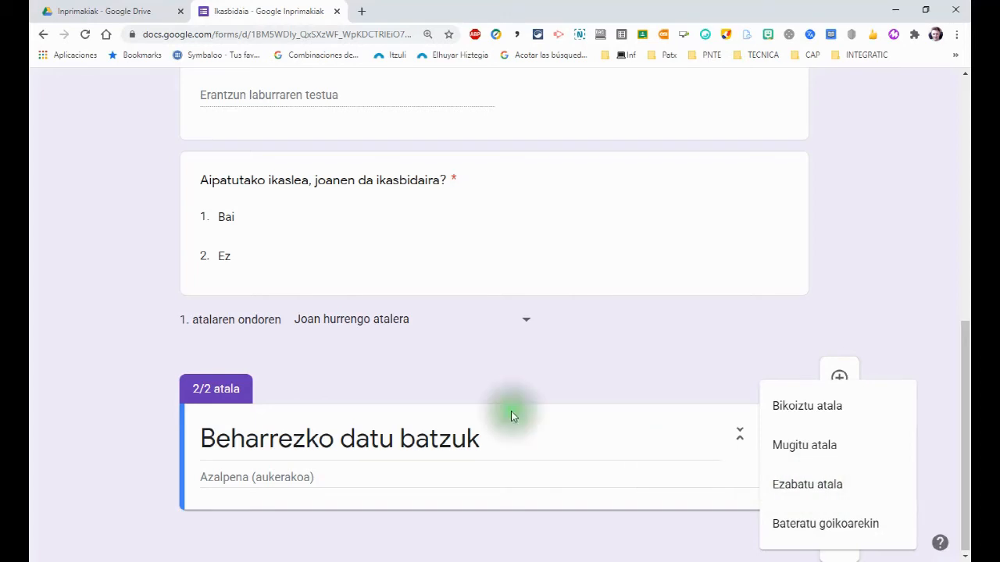
click(132, 335)
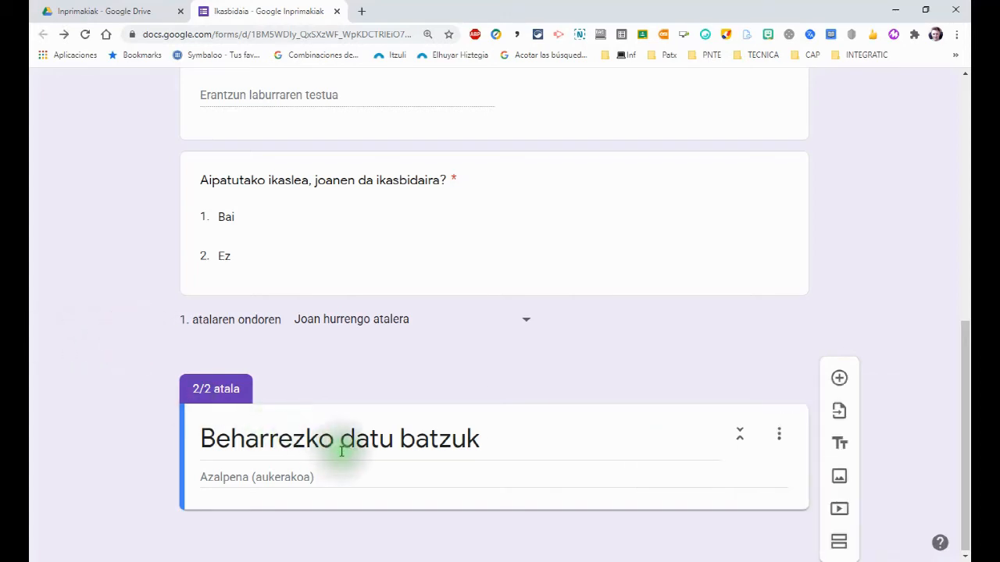
click(291, 477)
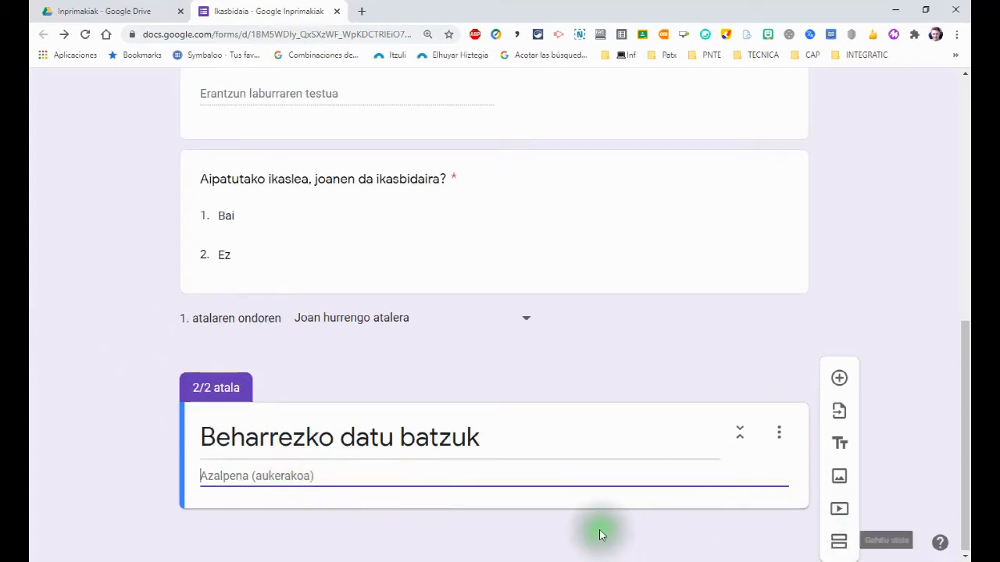
- Add a question to the "Beharrezko datu batzuk" section with the text "Zein taldekoa da ikaslea?"
click(839, 379)
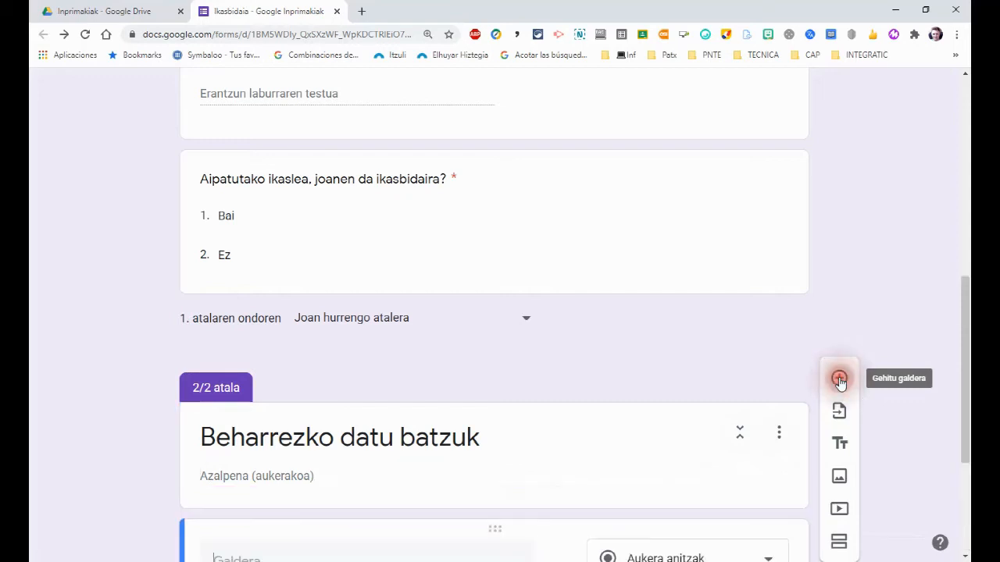
scroll(109, 318, down, 3)
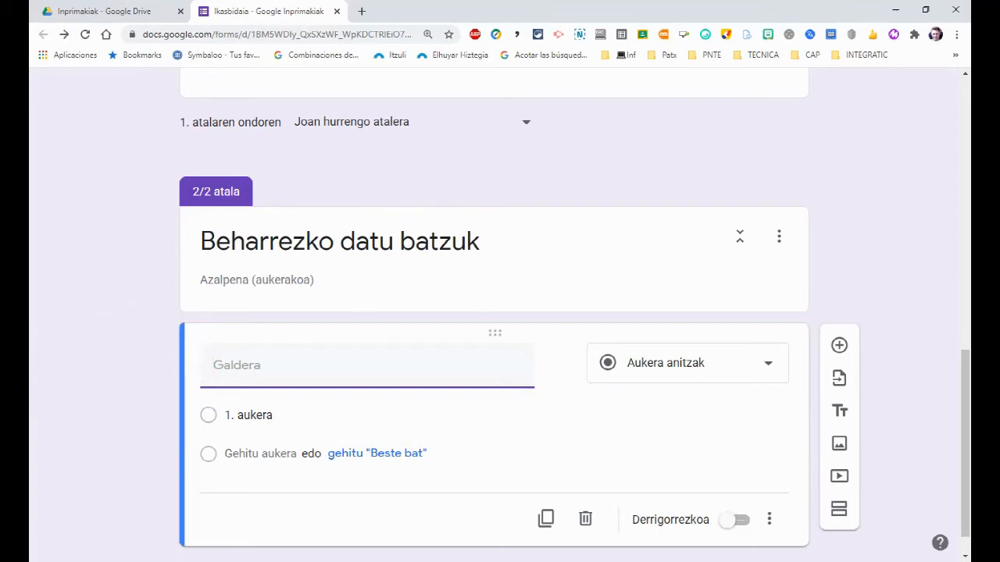
click(370, 367)
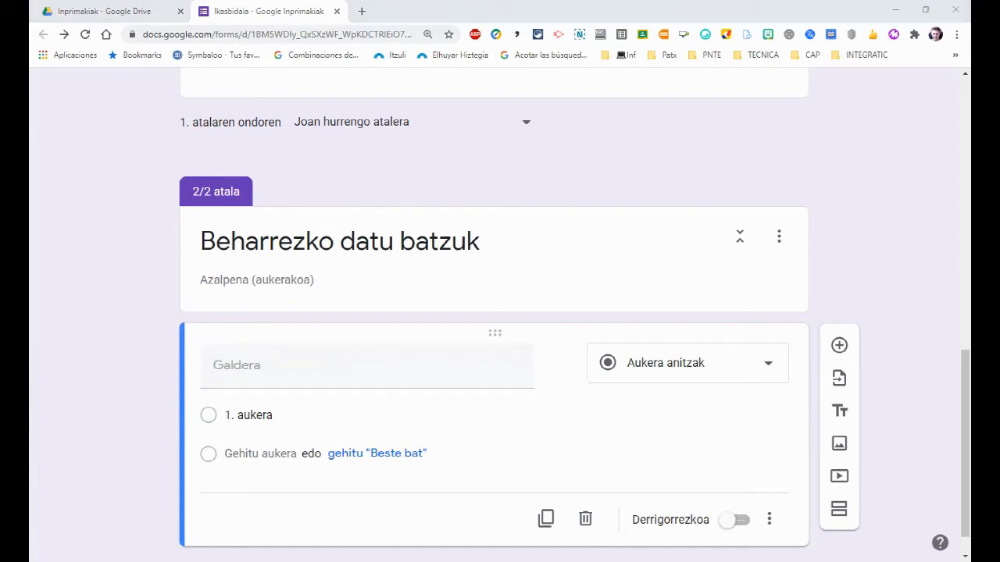
click(252, 383)
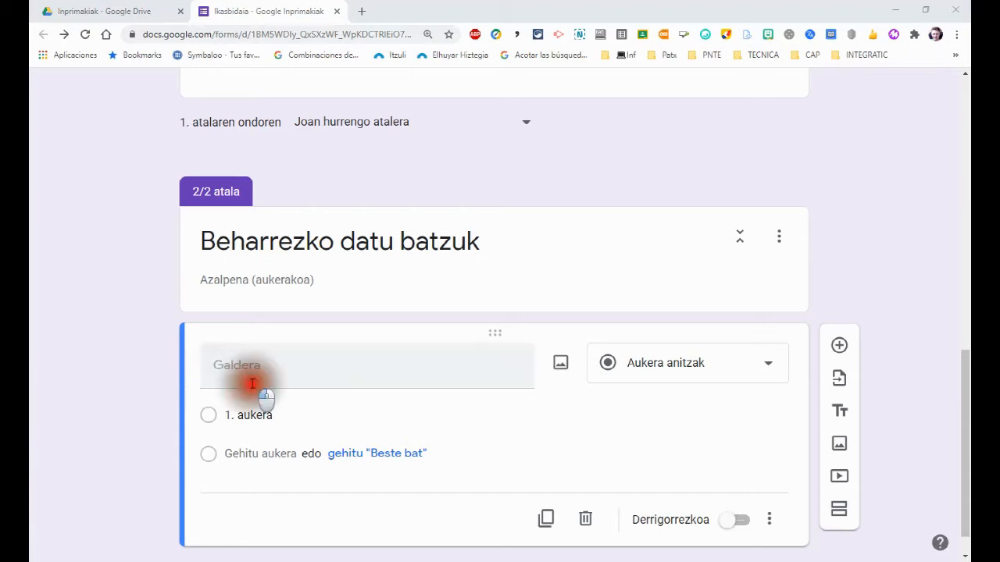
text(Zein taldekoa da ikaslea?)
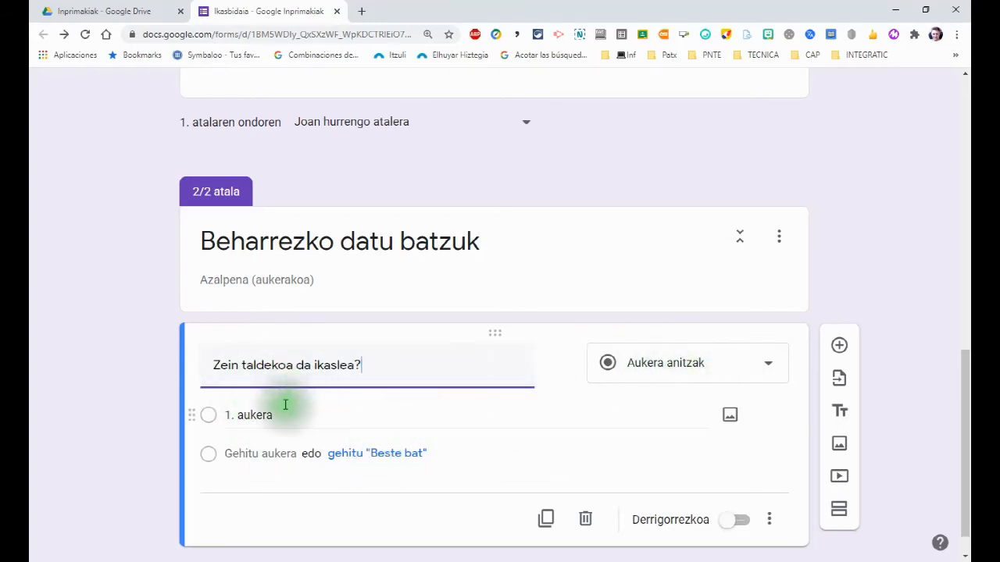
- Give the question "Zein taldekoa da ikaslea?" the answer options 4.A, 4.B and 4.D
click(251, 414)
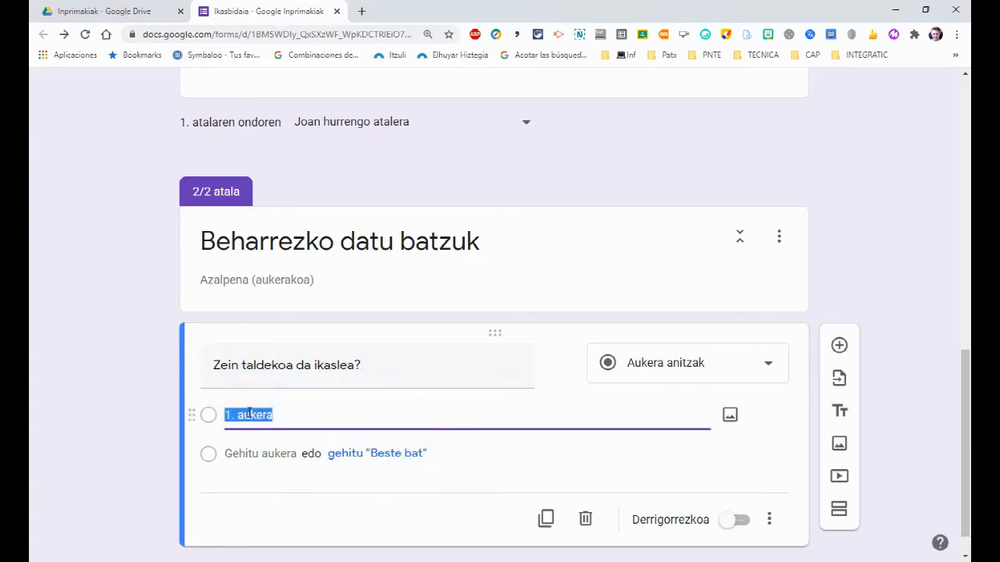
text(4)
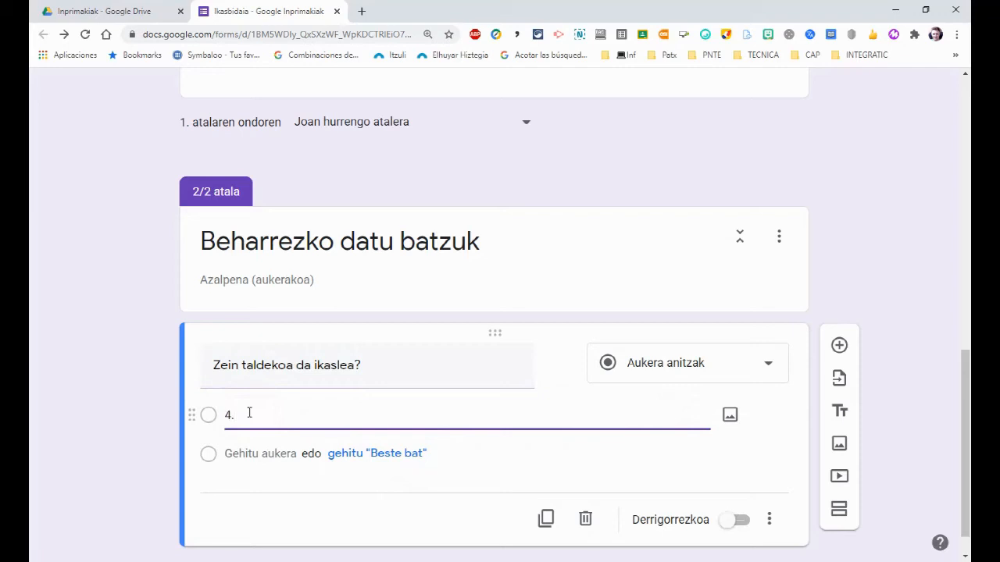
text(.A)
key(Return)
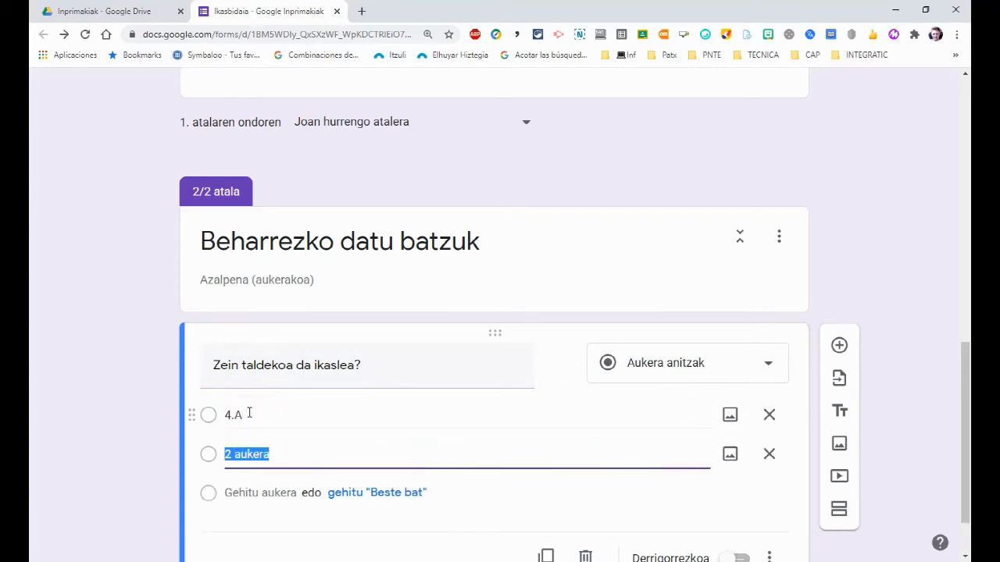
text(4.B)
key(Return)
text(4)
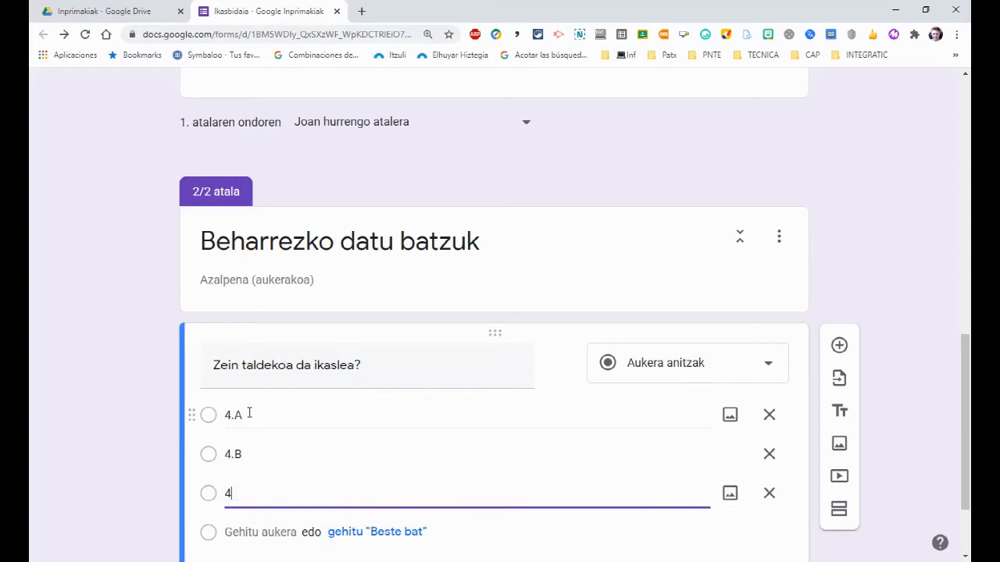
text(.D)
click(148, 336)
- Make the question "Zein taldekoa da ikaslea?" required (Derrigorrezkoa)
scroll(148, 338, down, 1)
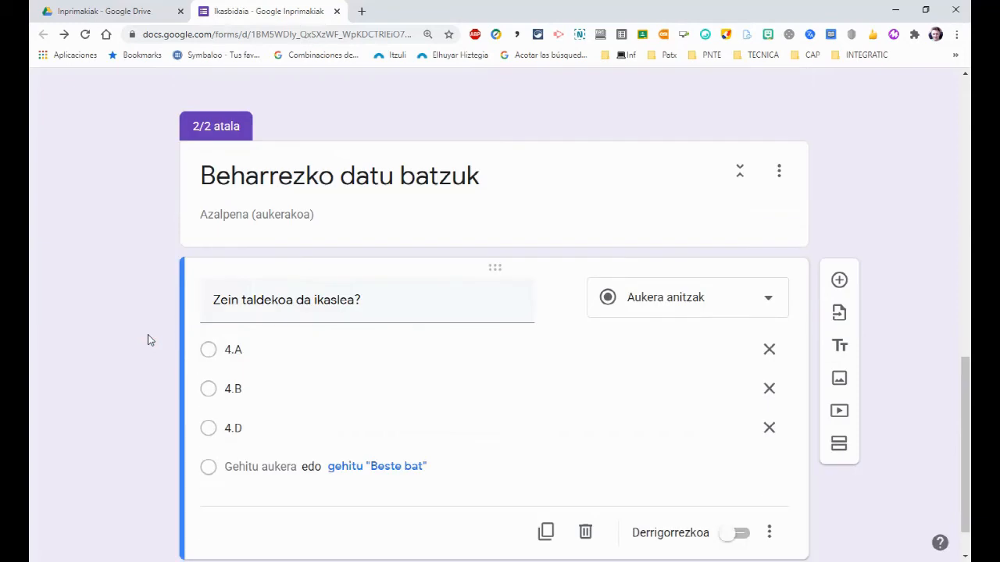
scroll(148, 340, down, 1)
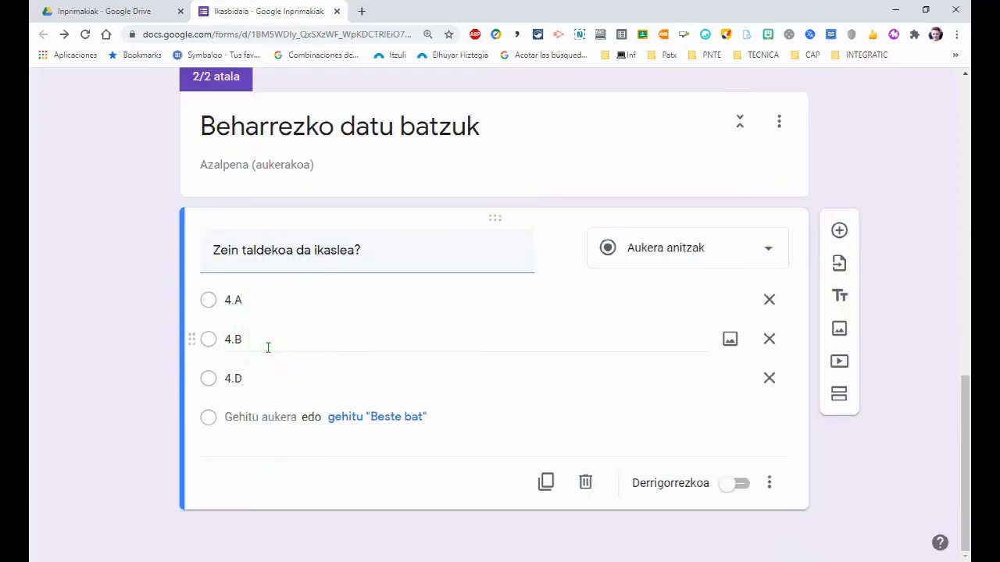
click(739, 483)
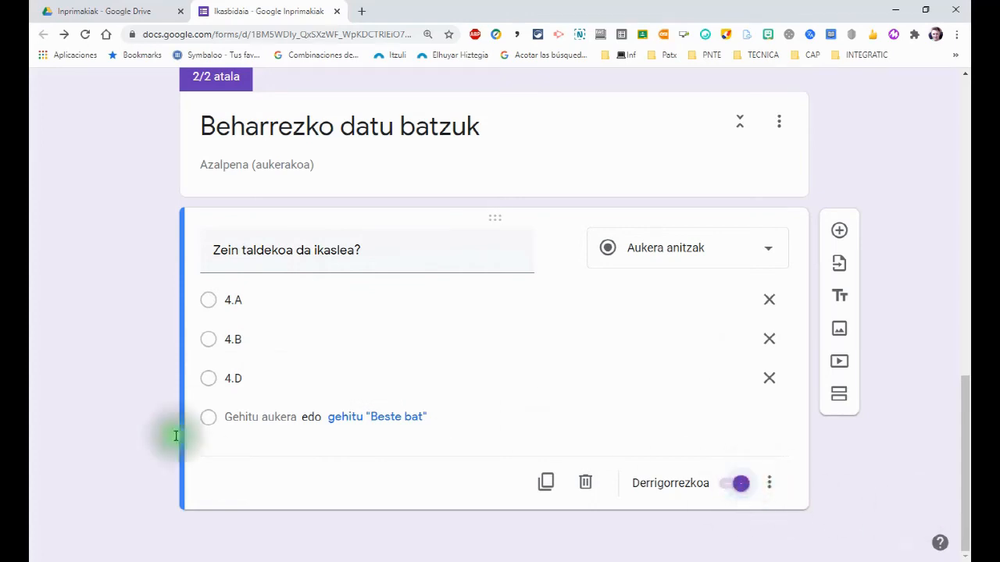
- Add another question titled "Oharrak" below the student group question
click(839, 236)
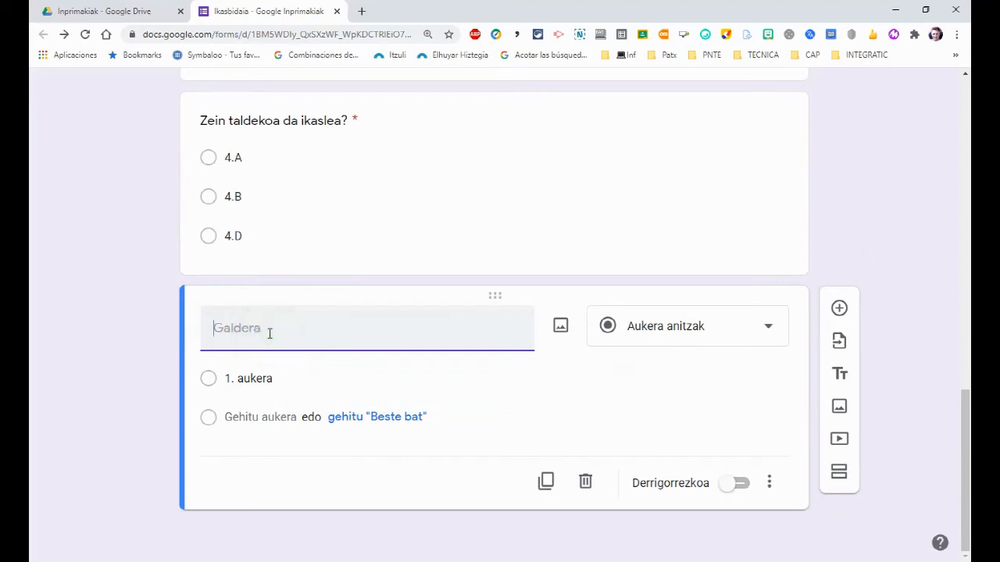
text(Oharrak)
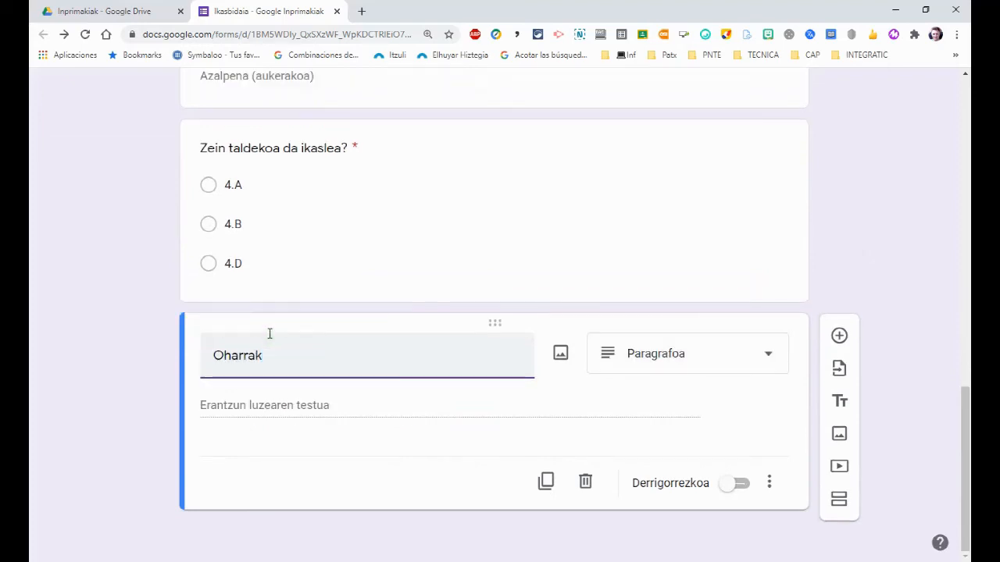
click(254, 368)
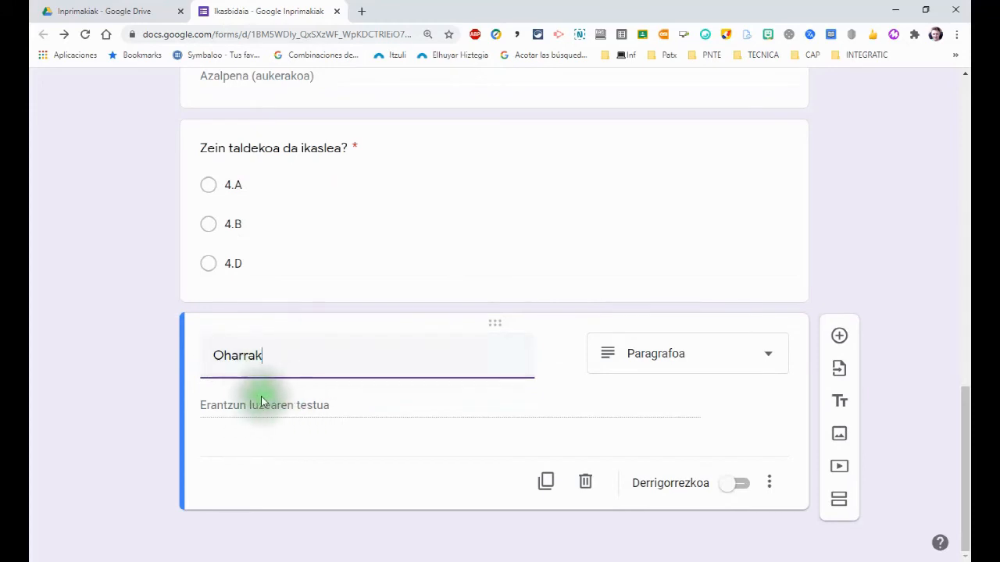
click(234, 406)
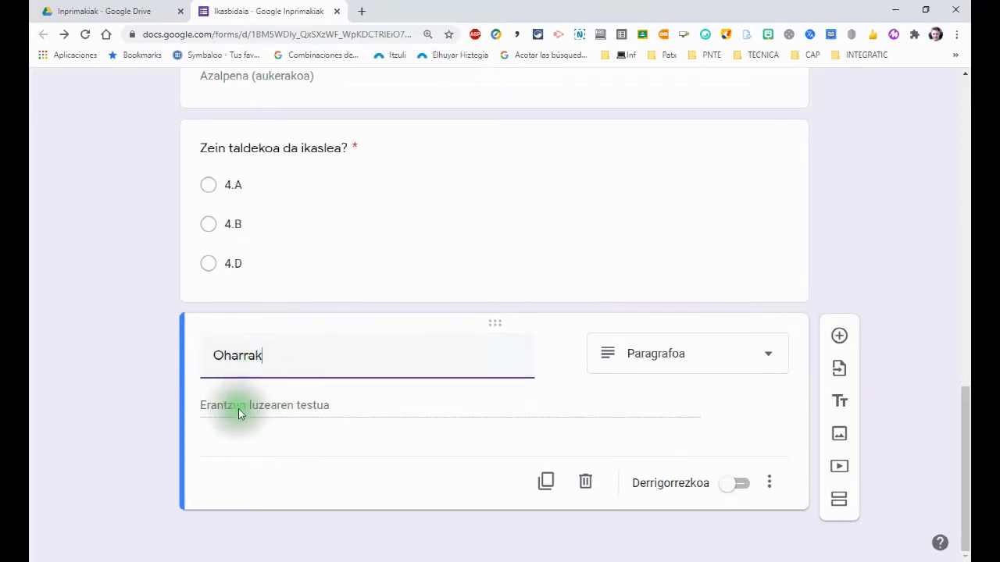
- Give the "Oharrak" question the description "Aipa itzazu ikasleak dituen alergiak edo irakasleek jakin beharko luketen edozer"
click(769, 486)
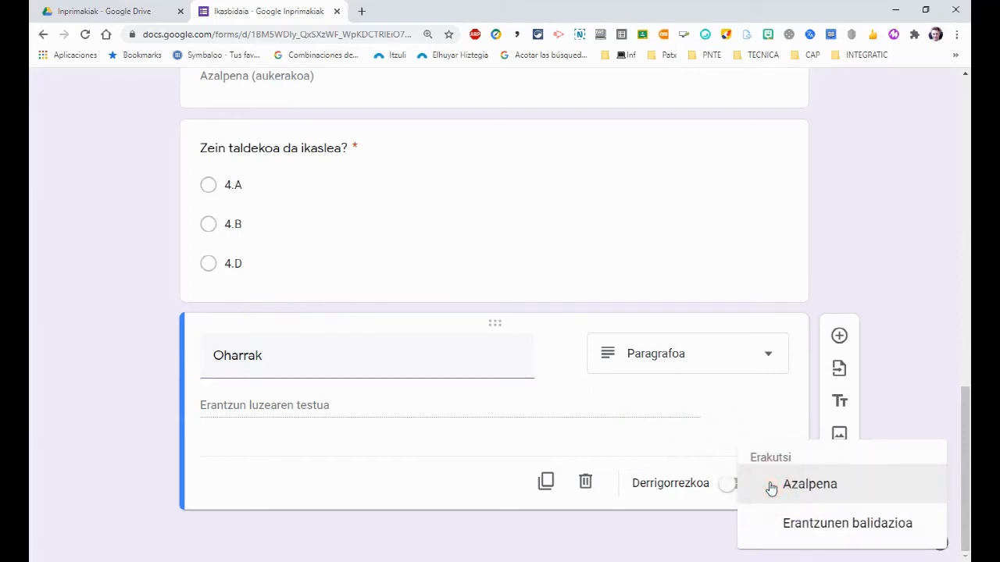
click(777, 485)
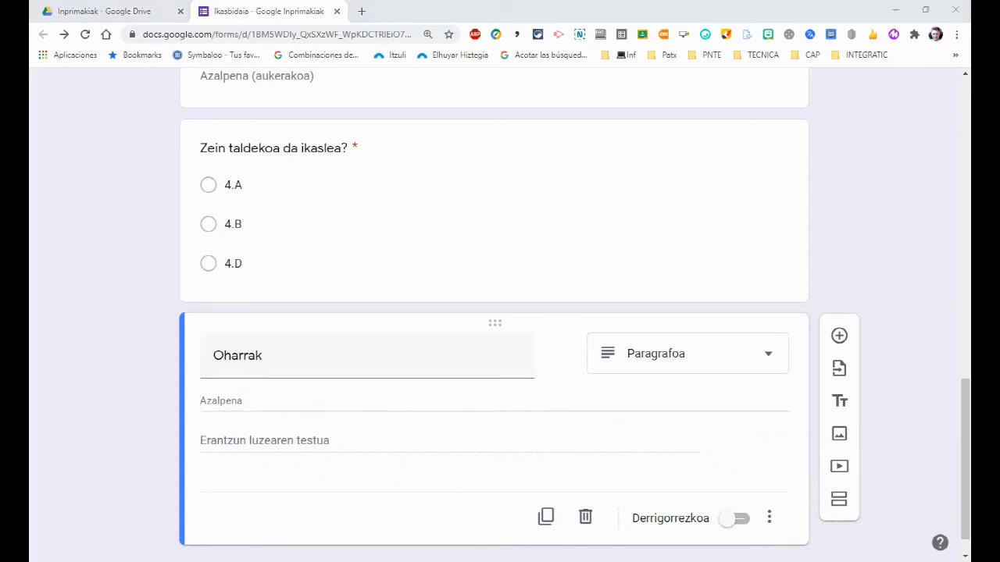
click(232, 403)
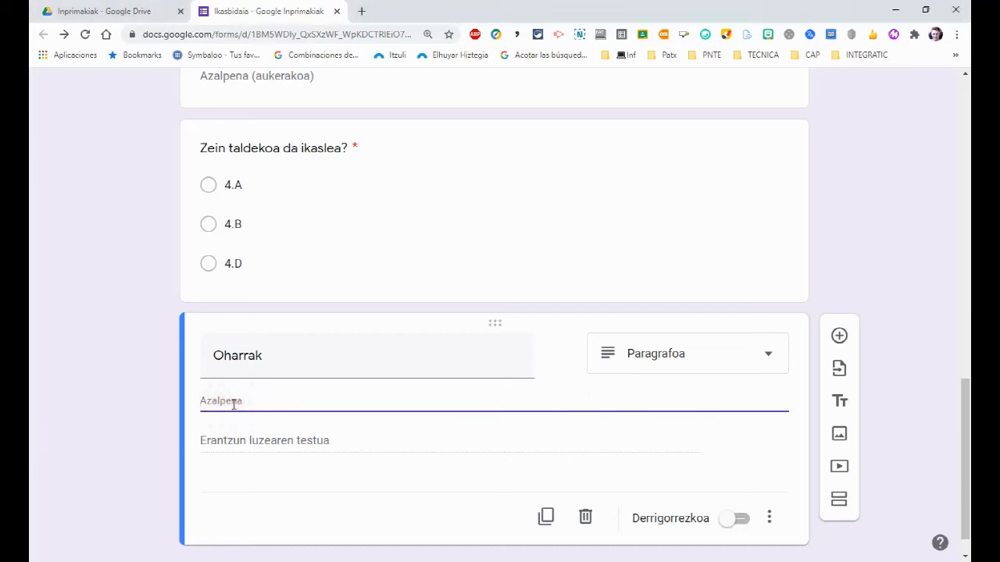
text(Aipa itzazu ikasleak dituen alergiak edo irakasleek jakin beharko luketen edozer)
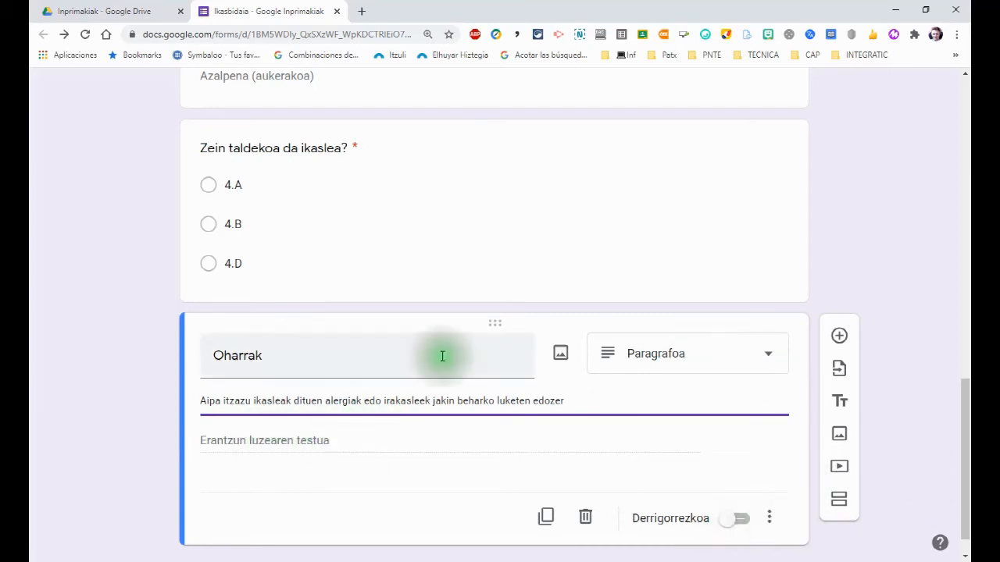
- Preview the form to check how its first section looks to respondents, and close the preview
scroll(119, 240, up, 2)
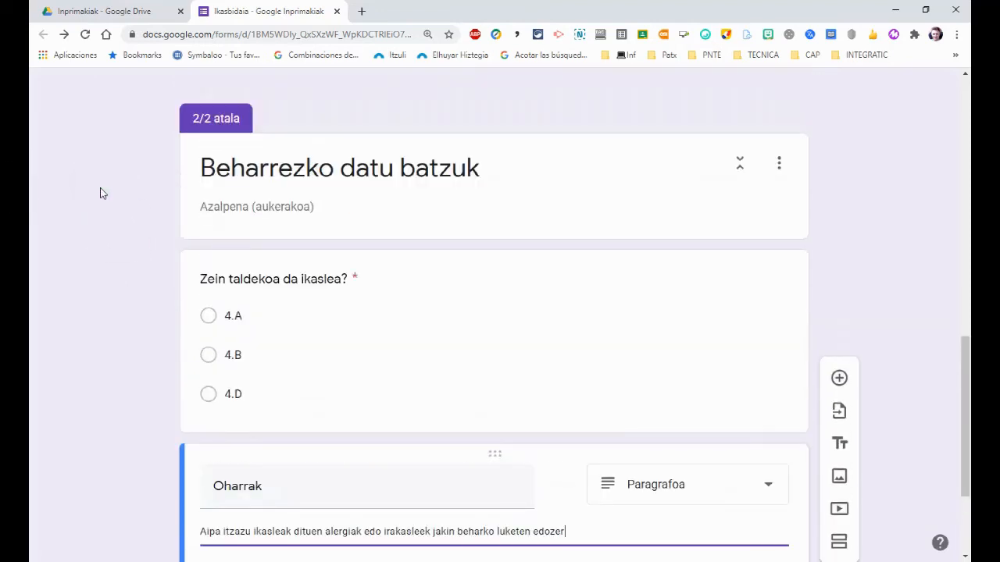
scroll(100, 193, up, 3)
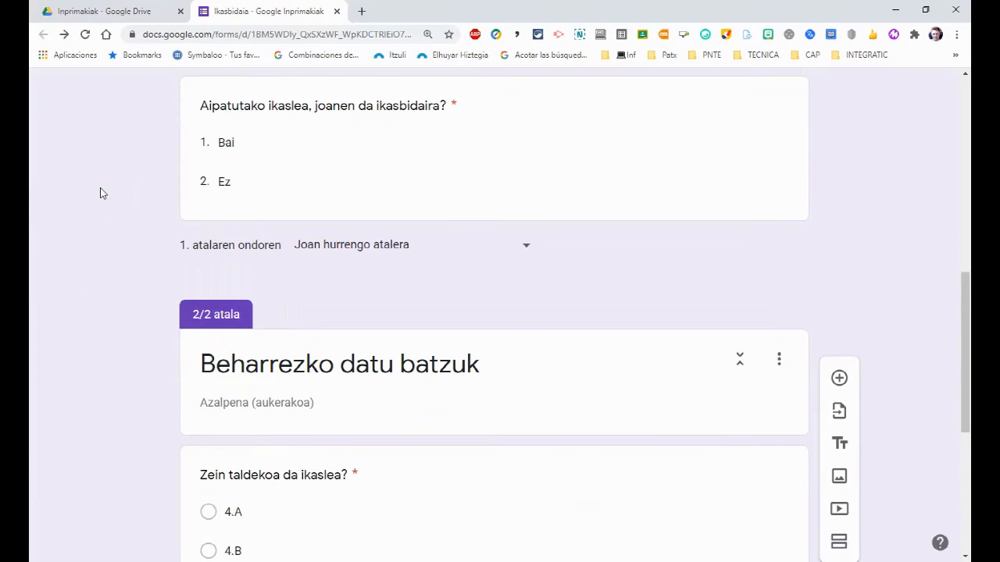
scroll(100, 193, up, 1)
scroll(963, 243, up, 8)
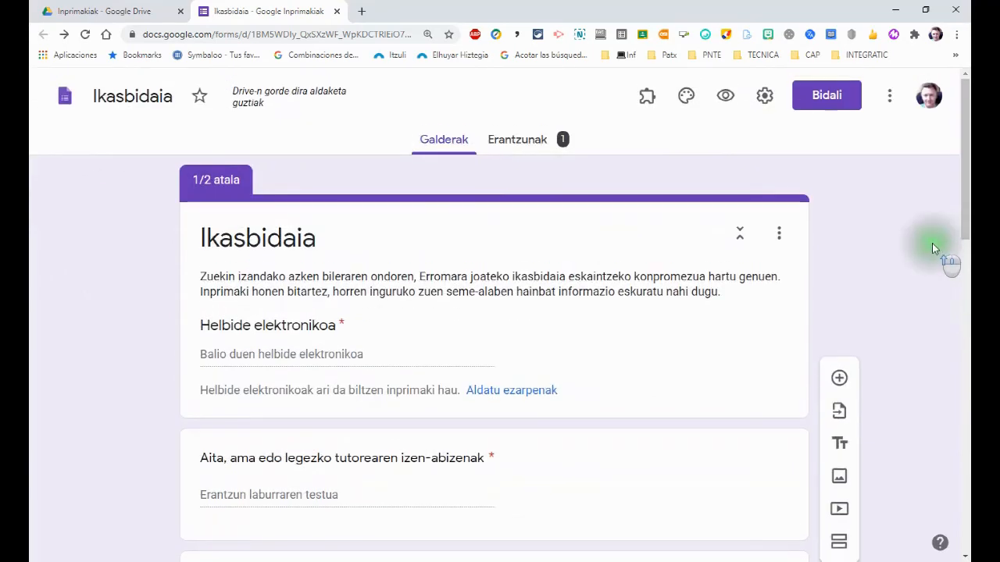
click(725, 95)
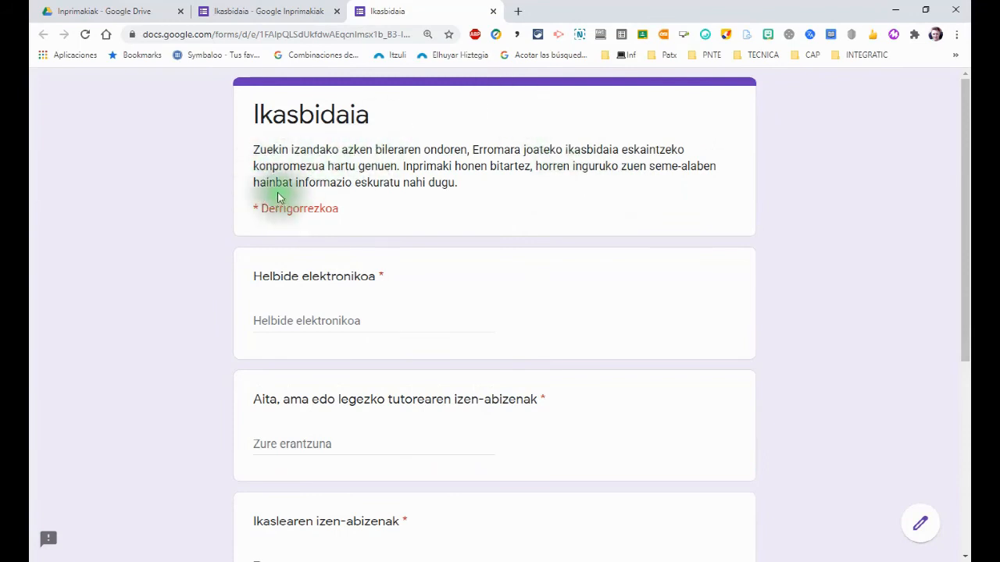
scroll(363, 230, down, 5)
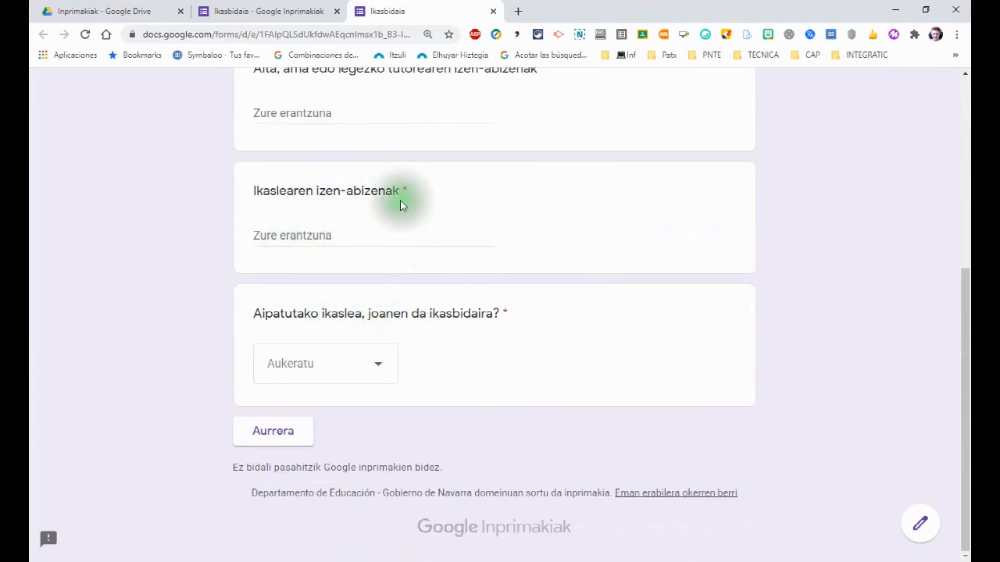
click(272, 442)
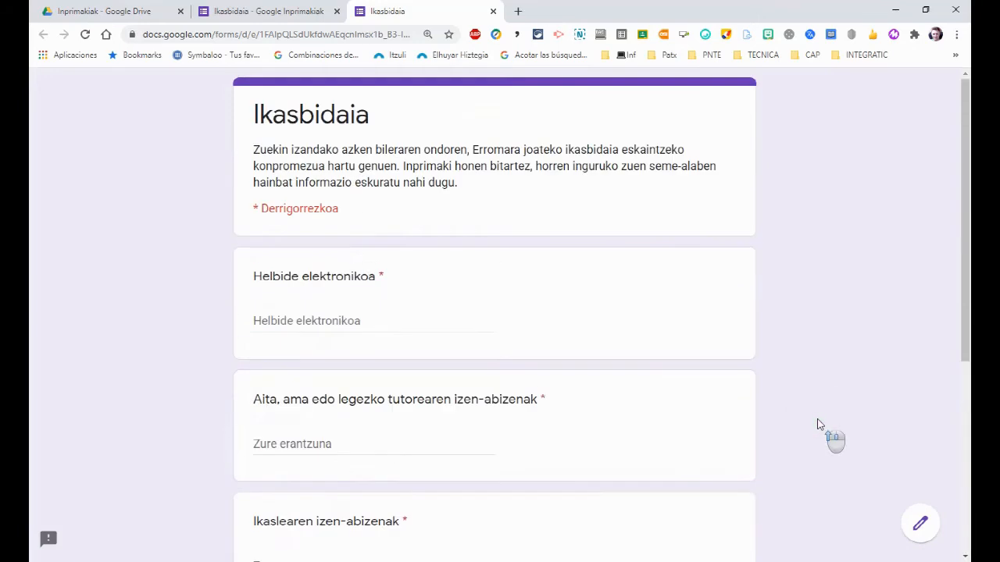
click(494, 12)
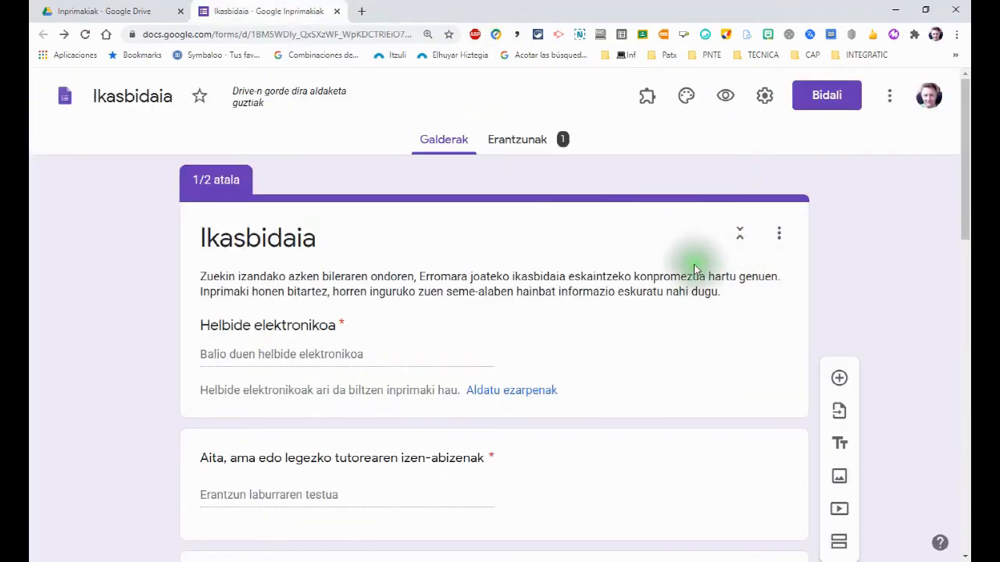
- Examine the options and type of the question "Aipatutako ikaslea, joanen da ikasbidaira?" and how the second section follows it
scroll(395, 154, down, 8)
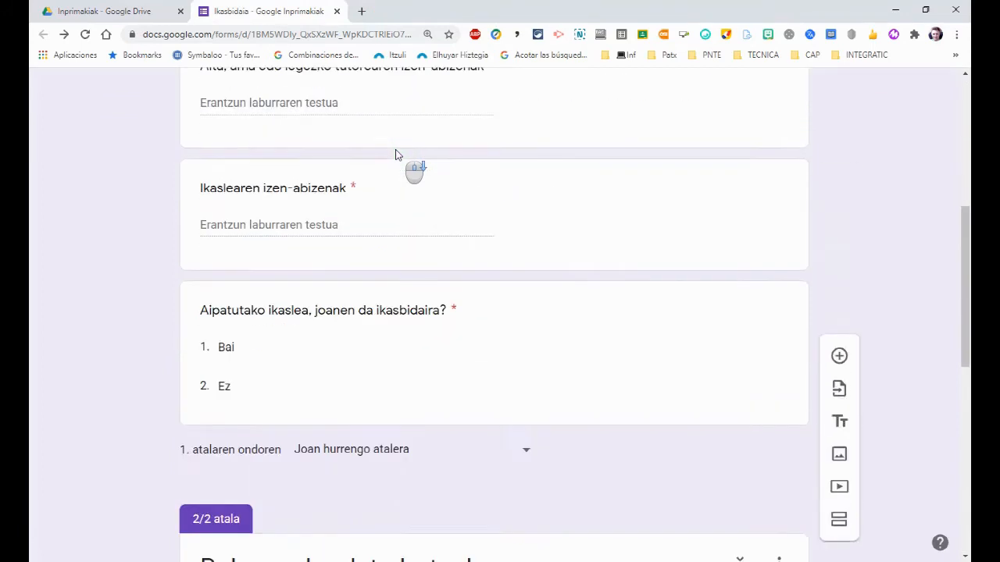
scroll(395, 154, down, 1)
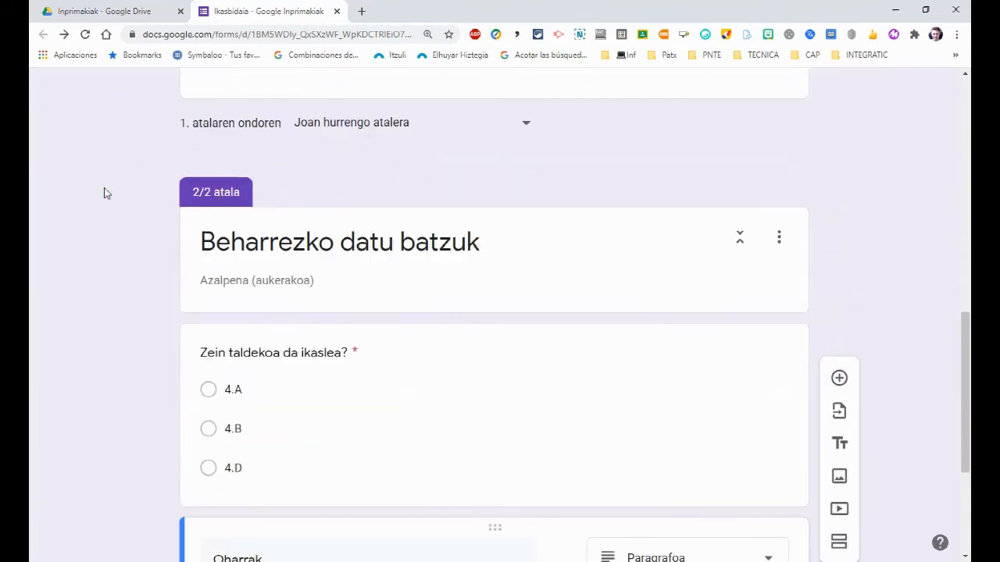
scroll(104, 193, up, 4)
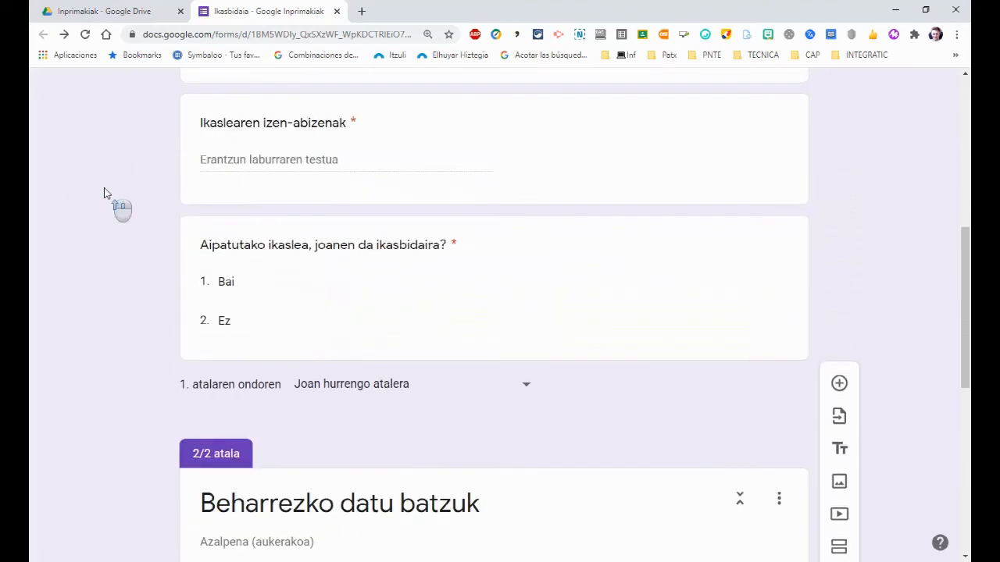
click(287, 287)
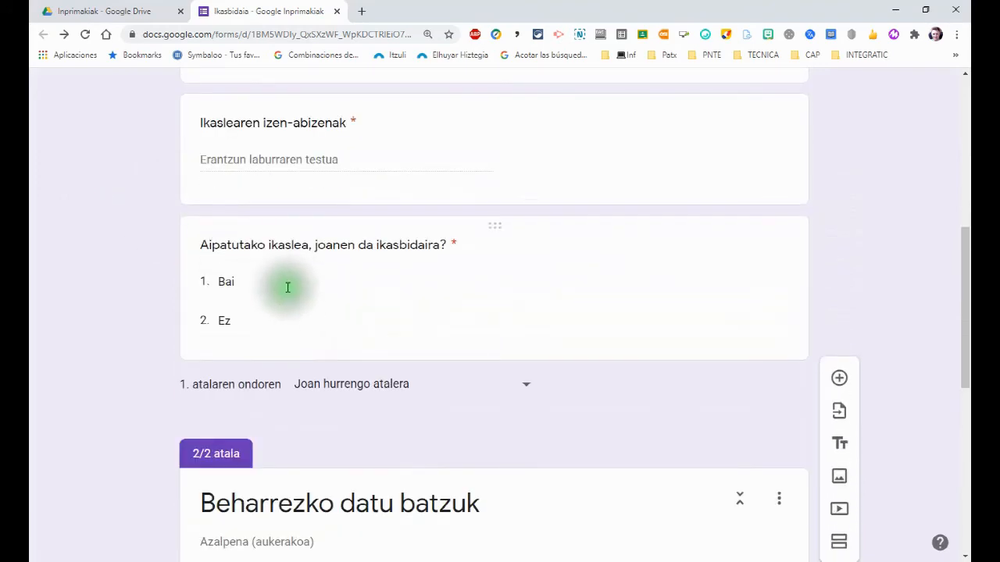
click(235, 320)
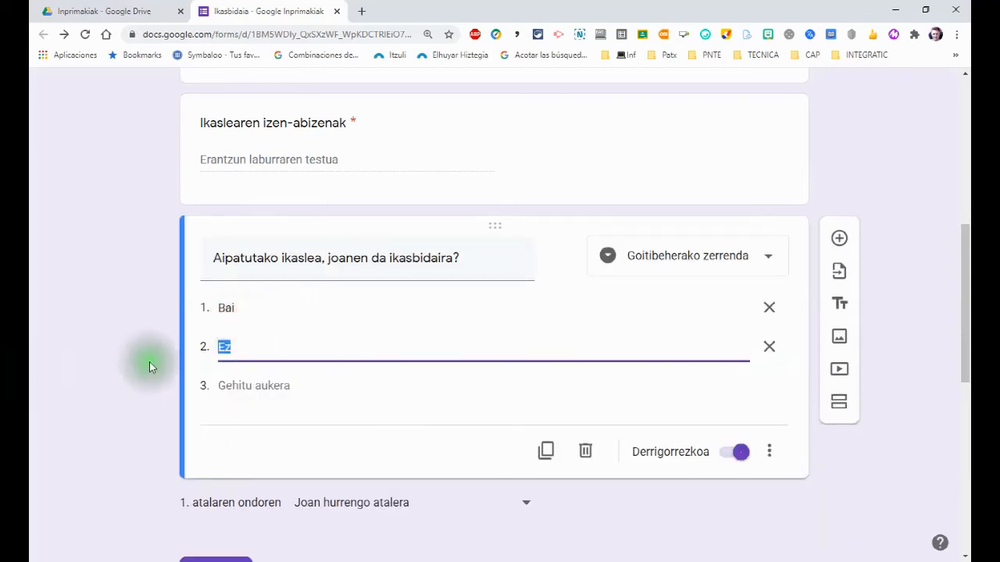
click(244, 347)
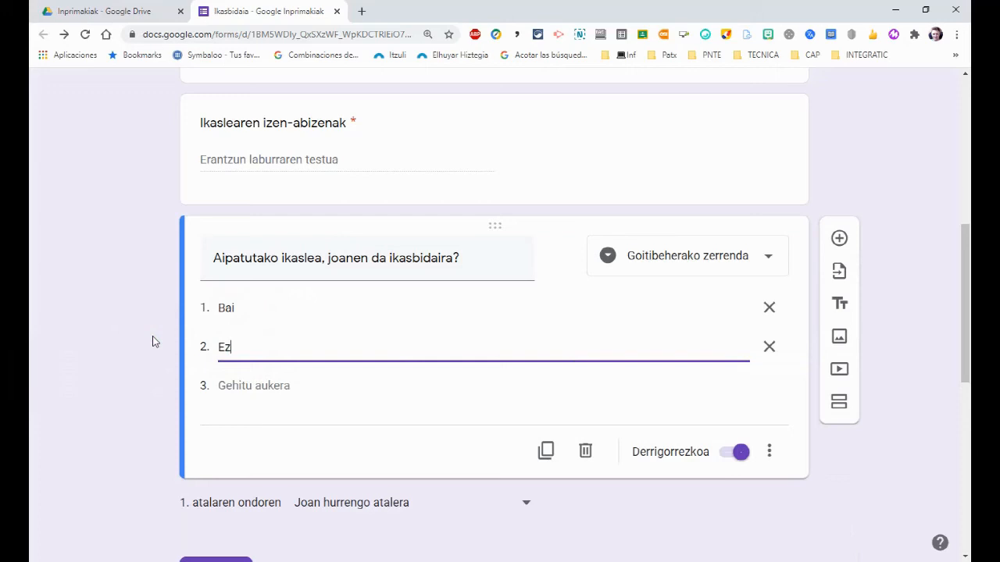
scroll(153, 336, down, 3)
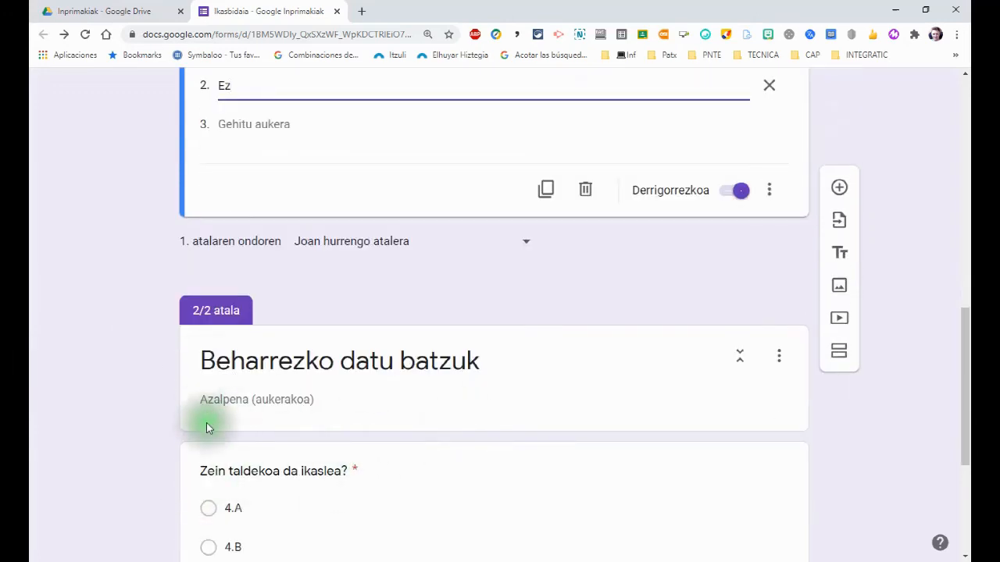
scroll(100, 403, up, 1)
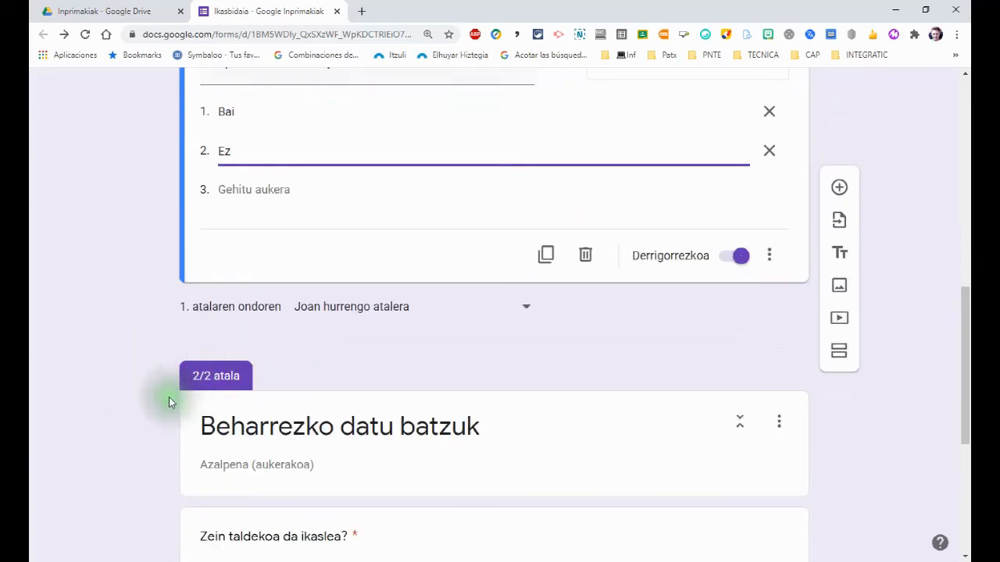
scroll(139, 382, up, 2)
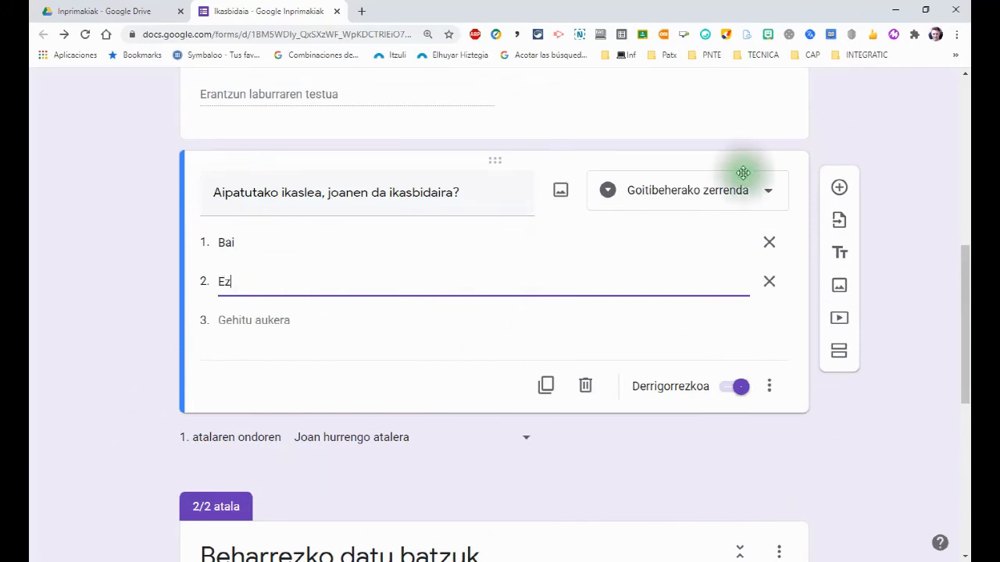
click(769, 193)
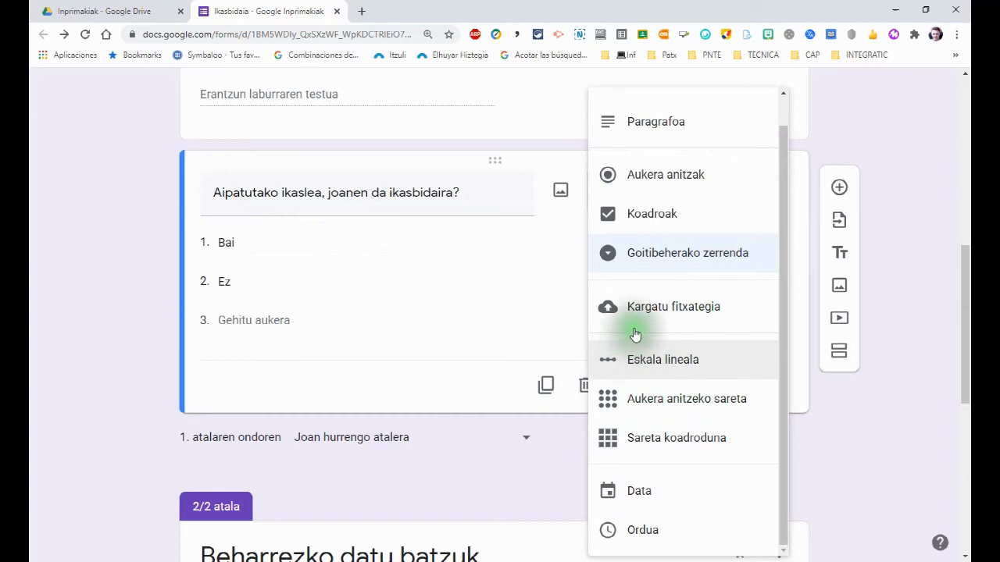
click(126, 282)
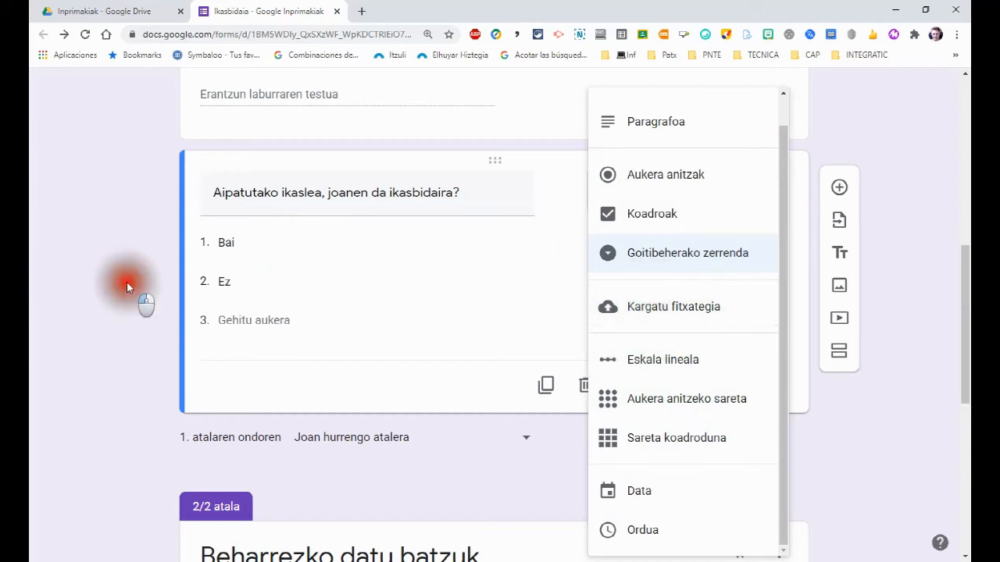
- Enable "Joan atalera erantzunean oinarrituta" for the question "Aipatutako ikaslea, joanen da ikasbidaira?"
click(773, 389)
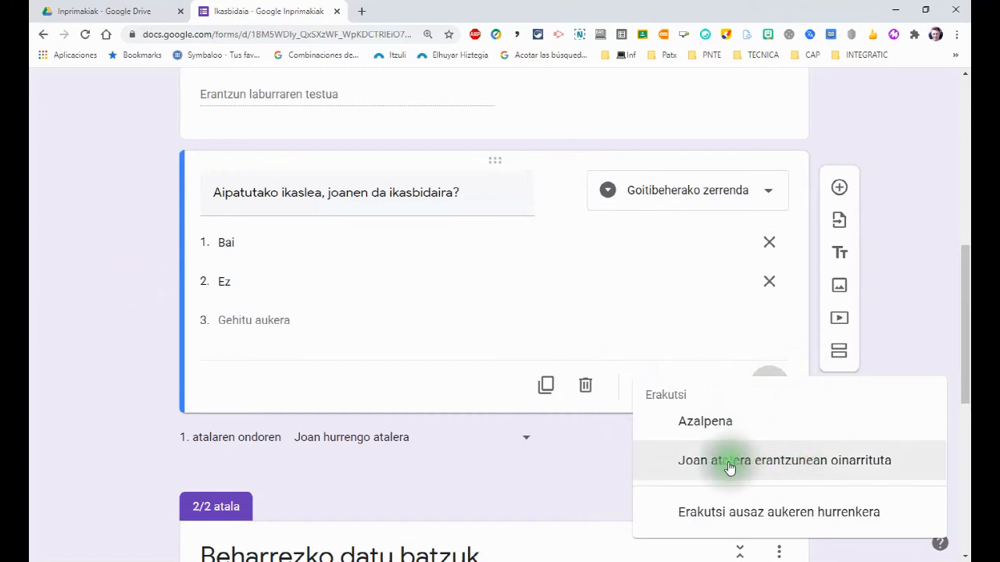
click(789, 462)
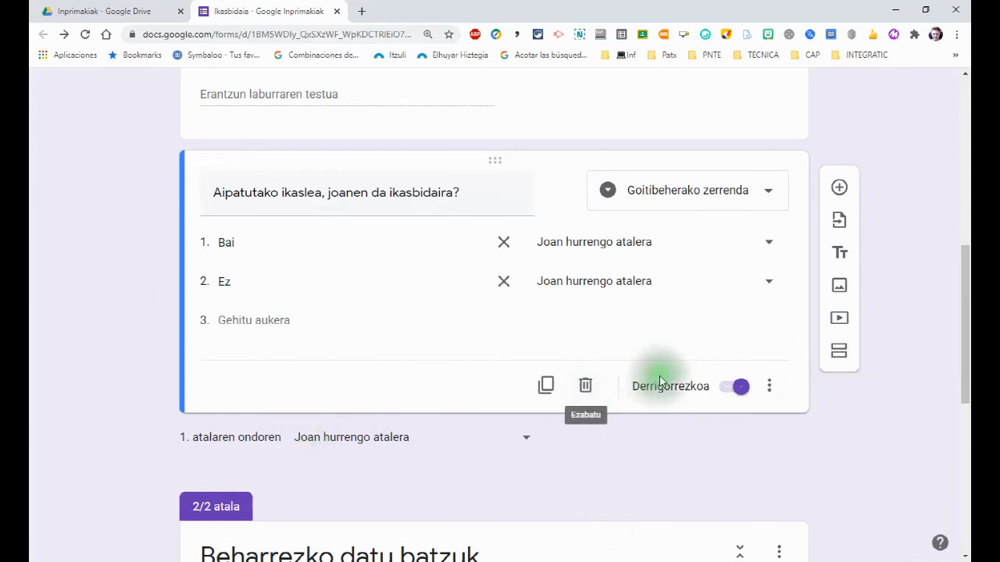
click(769, 386)
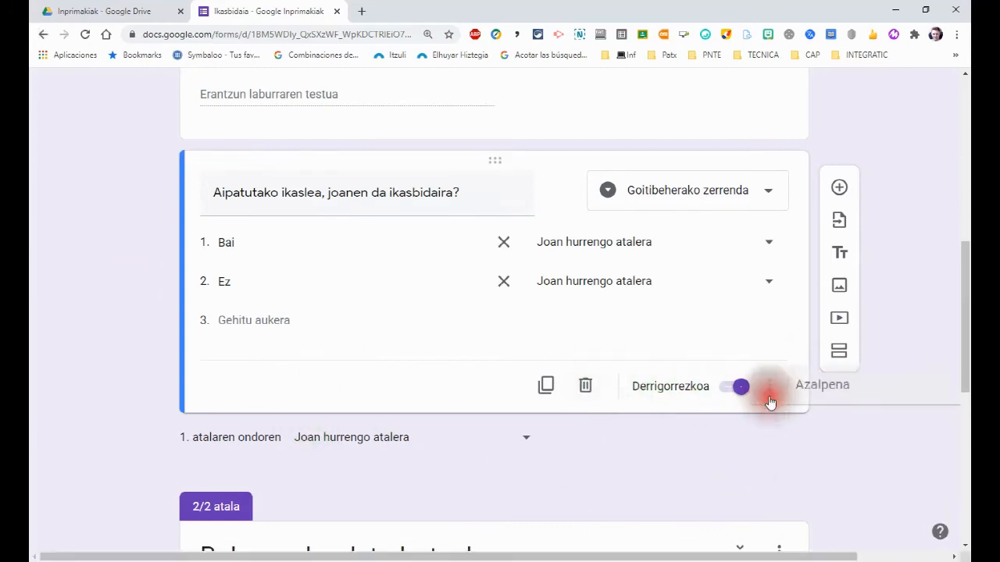
click(484, 485)
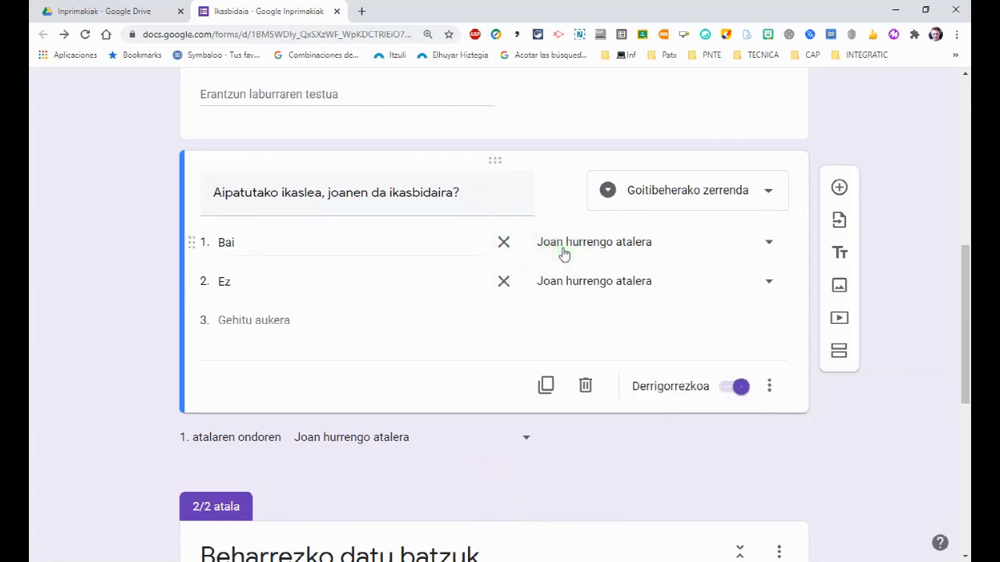
- Keep the answer "Bai" on "Joan hurrengo atalera" and set the answer "Ez" to "Bidali inprimakia"
click(600, 247)
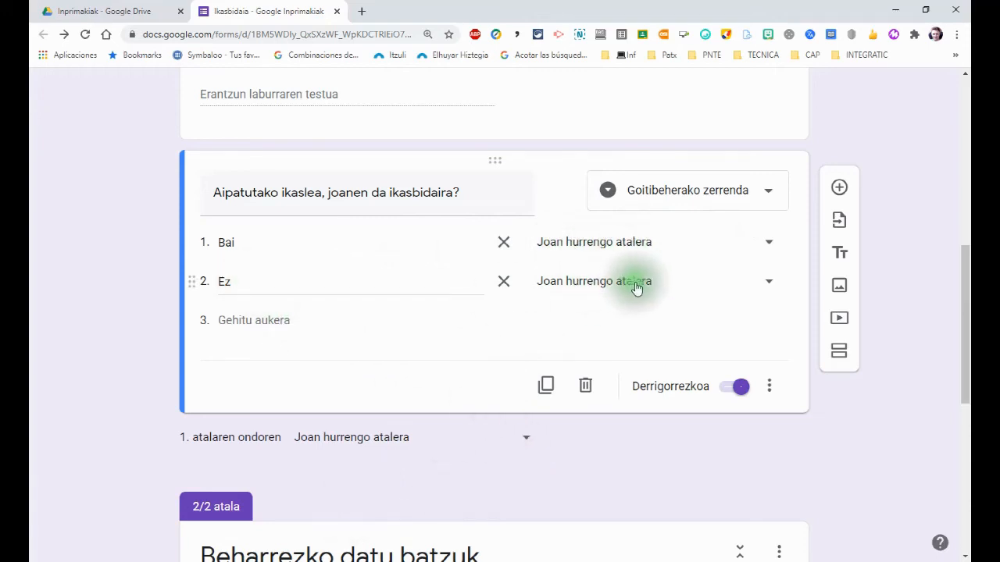
click(769, 283)
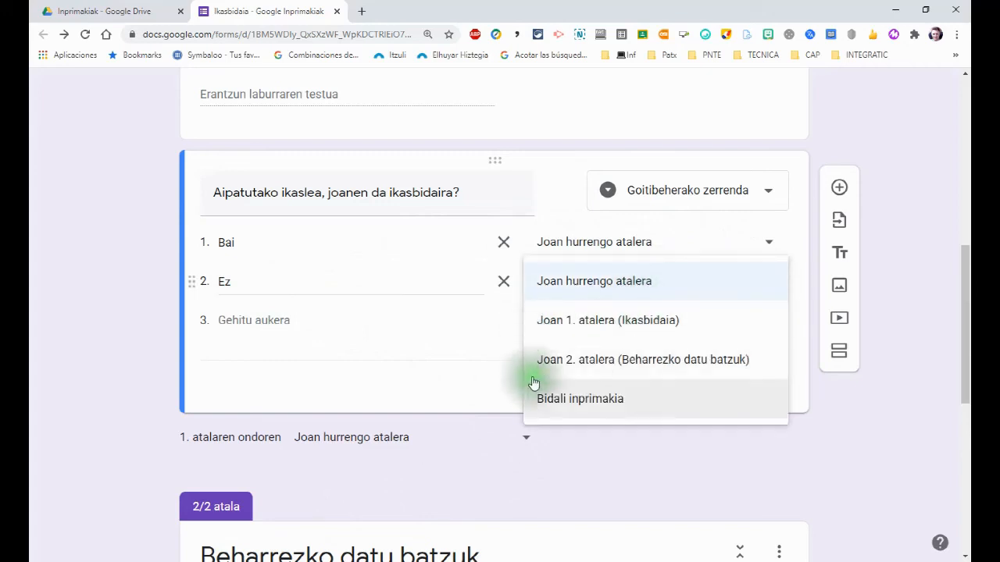
click(568, 401)
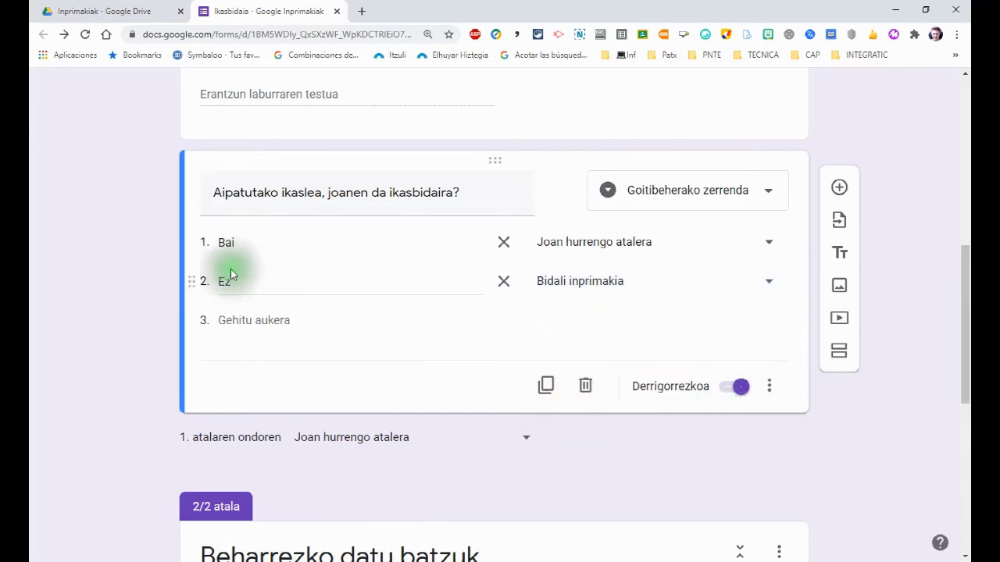
- Preview the form again and enter a sample e-mail address in the "Helbide elektronikoa" field
scroll(120, 260, down, 3)
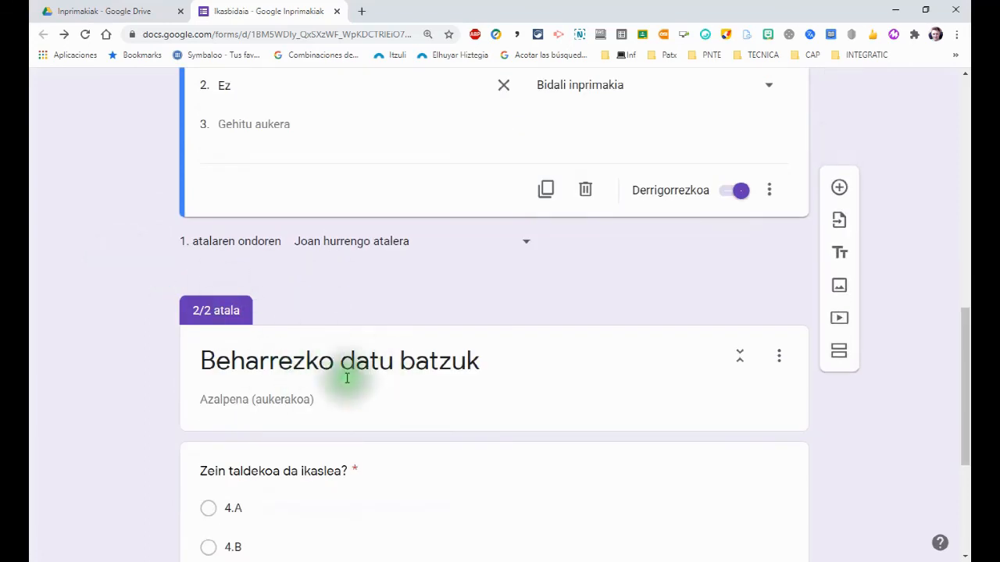
scroll(103, 313, up, 1)
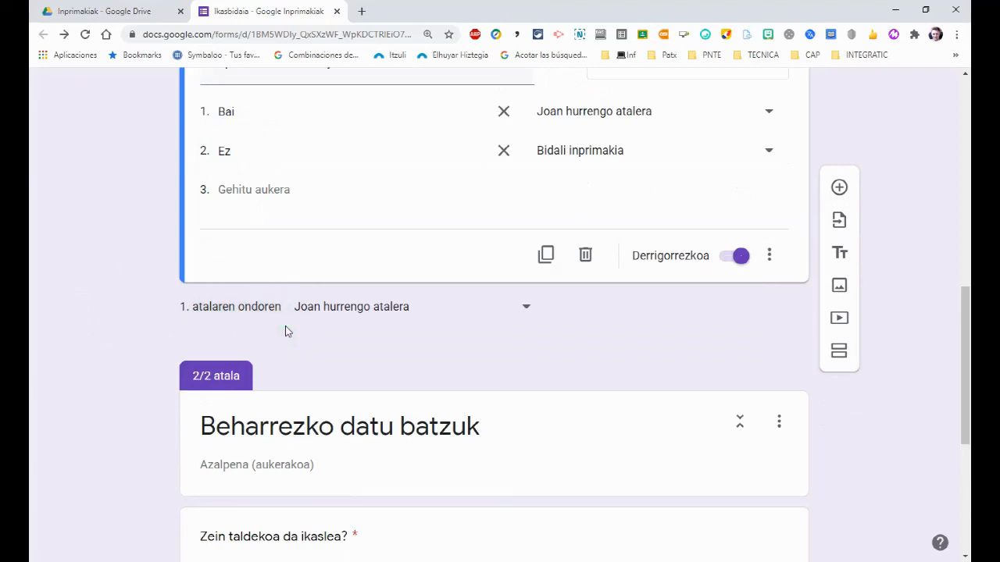
scroll(636, 252, up, 15)
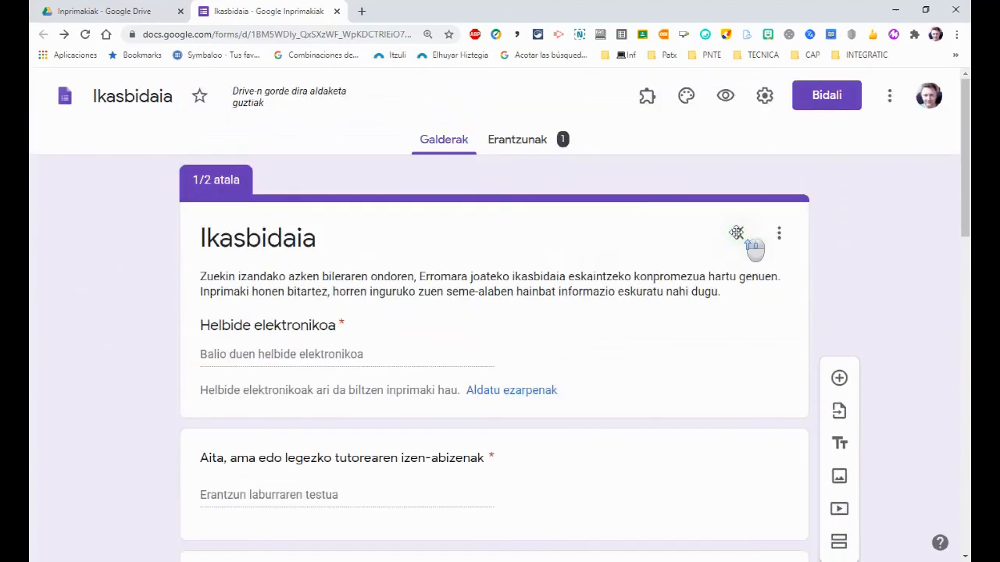
click(725, 97)
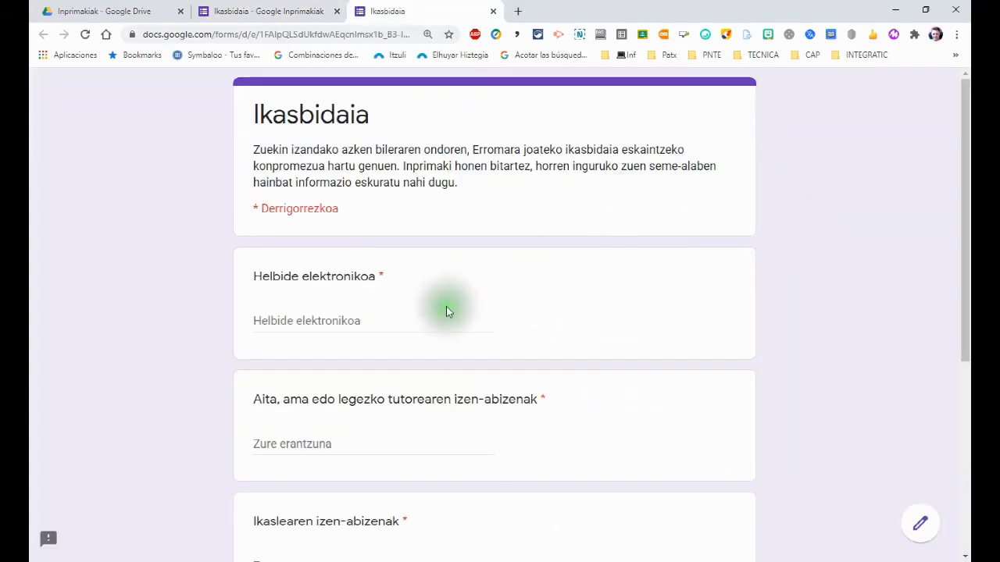
scroll(446, 312, down, 4)
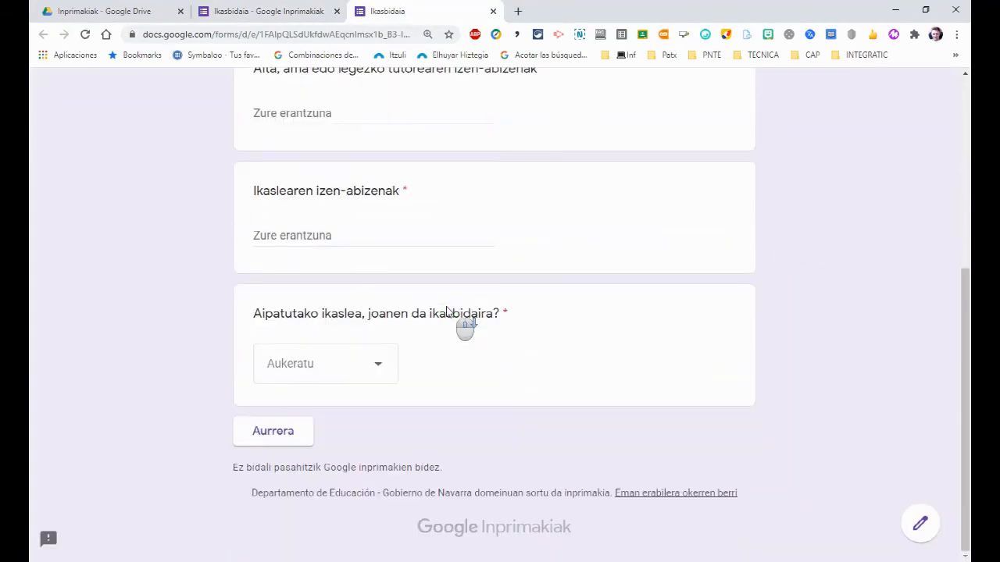
scroll(446, 312, up, 5)
click(324, 315)
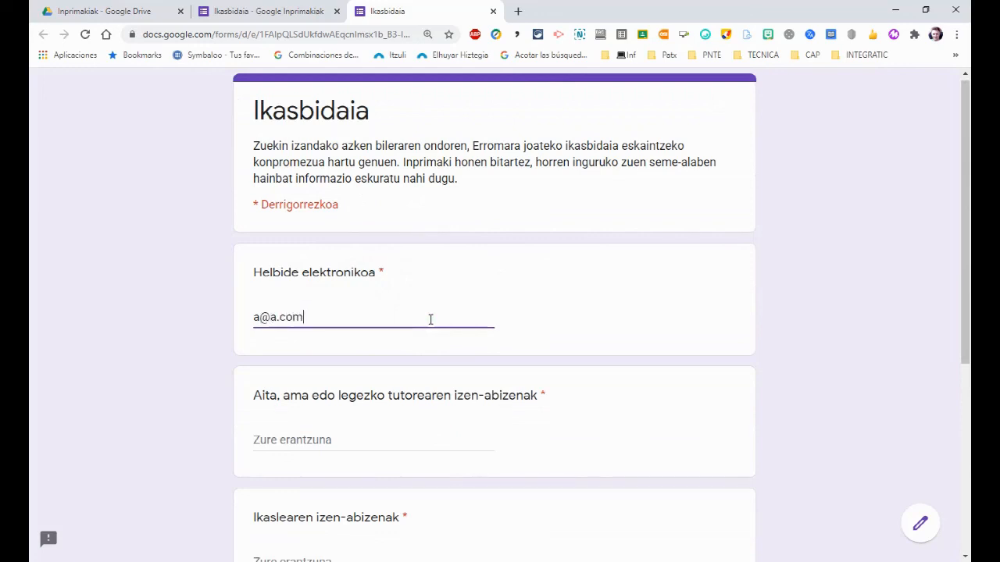
- Enter "aa" as the parent or guardian's name and "aaa" in the "Ikaslearen izen-abizenak" field
scroll(431, 319, down, 2)
click(350, 306)
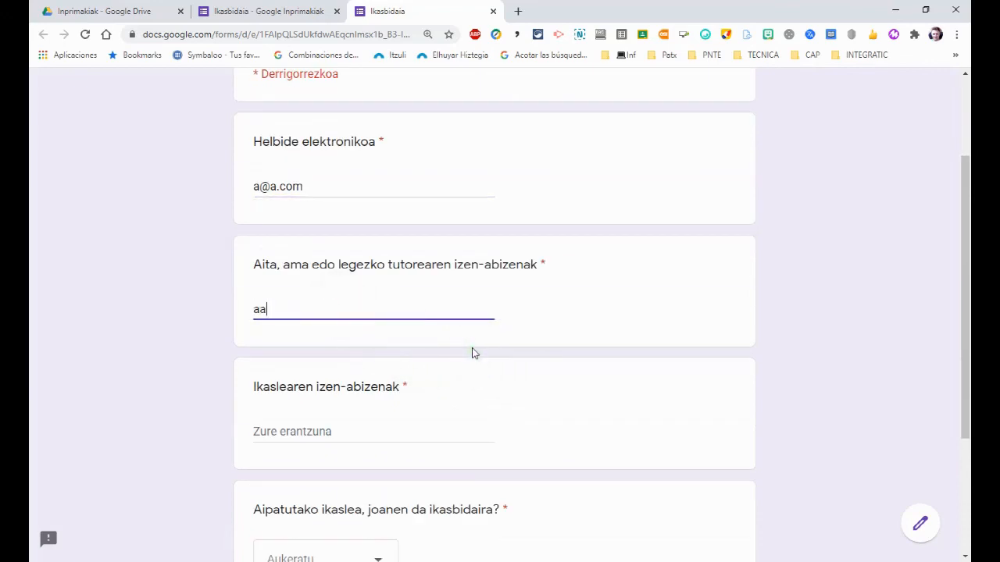
text(aaa)
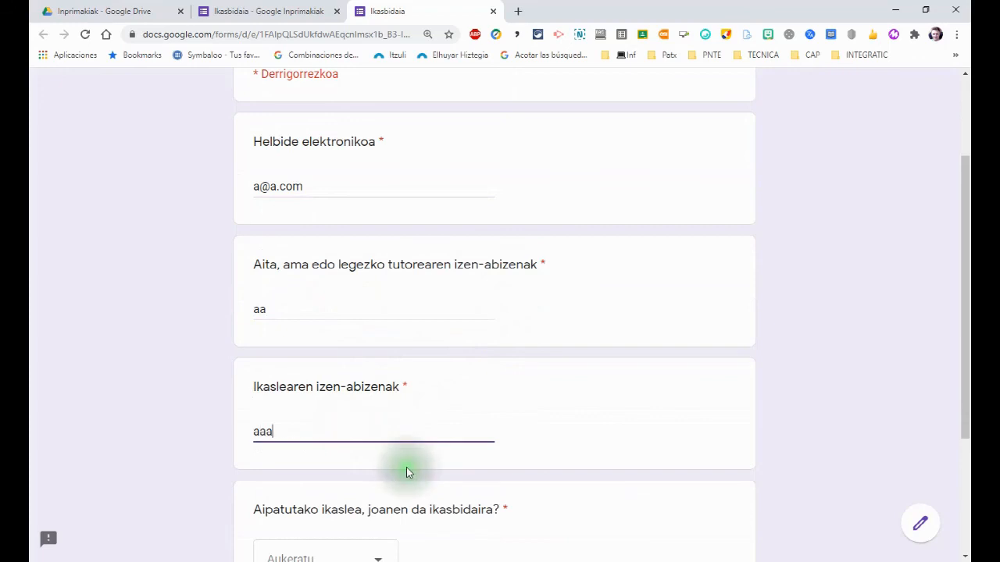
- Answer "Bai" to "Aipatutako ikaslea, joanen da ikasbidaira?" and continue to the second section to check its questions
scroll(407, 467, down, 3)
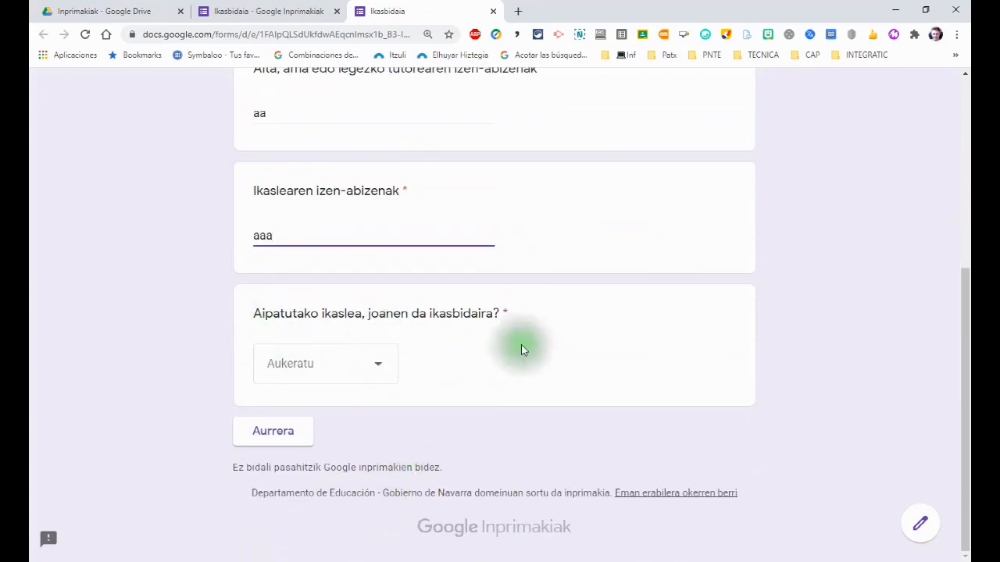
click(380, 373)
click(273, 417)
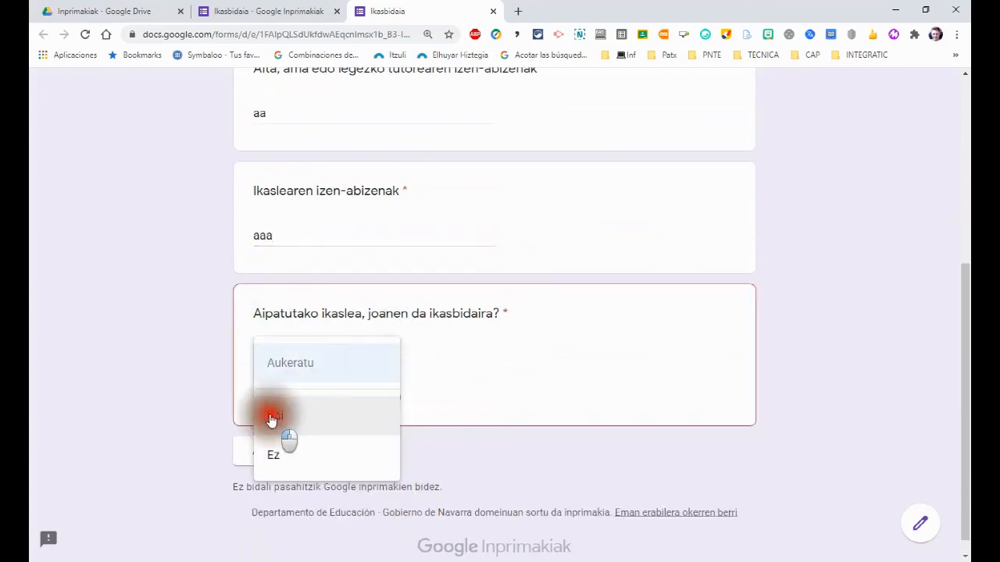
click(269, 431)
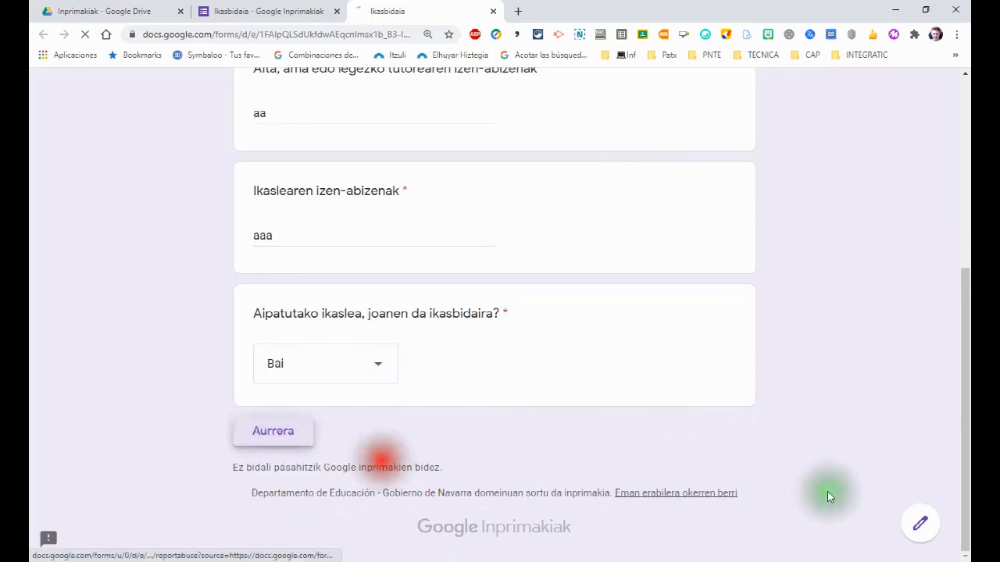
scroll(439, 342, down, 2)
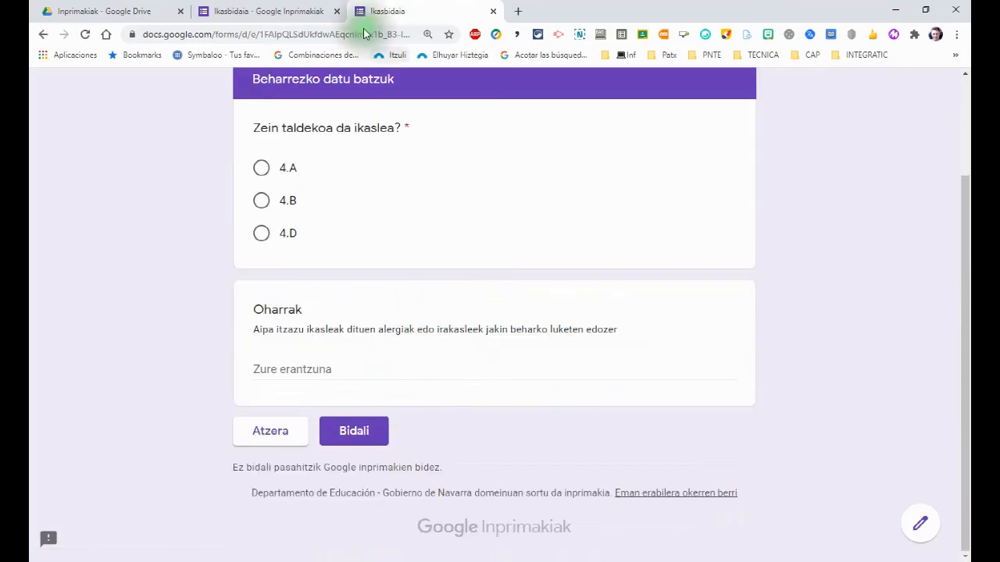
scroll(726, 312, up, 2)
scroll(518, 396, down, 2)
- Return to the first section, change the answer to "Aipatutako ikaslea, joanen da ikasbidaira?" to "Ez" and continue
click(265, 428)
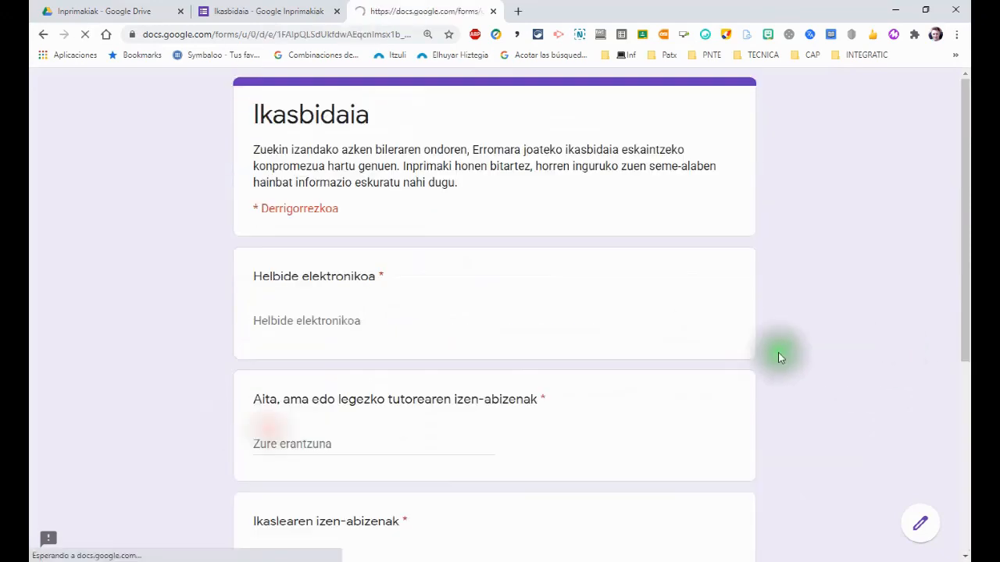
scroll(676, 355, down, 5)
scroll(656, 361, down, 2)
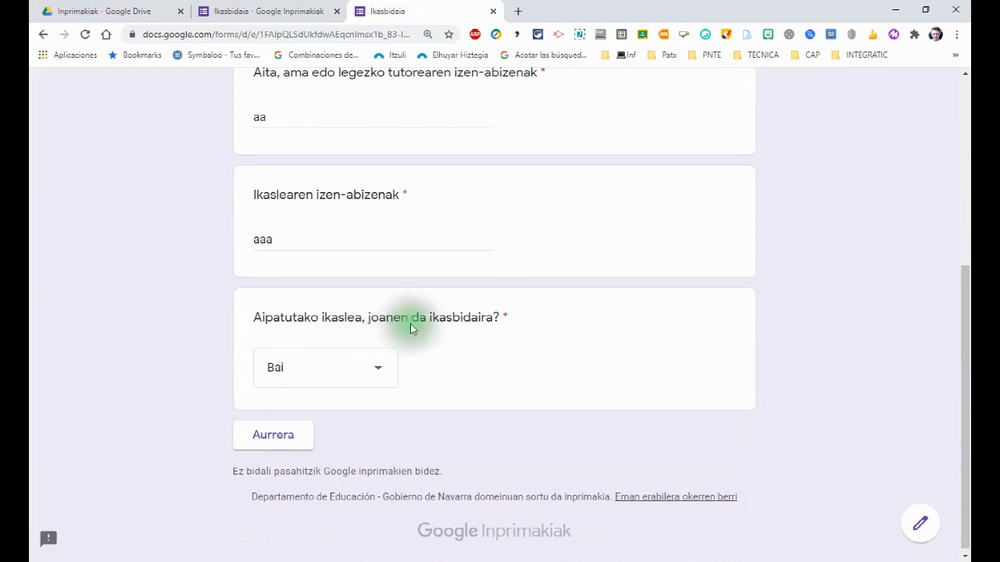
click(375, 373)
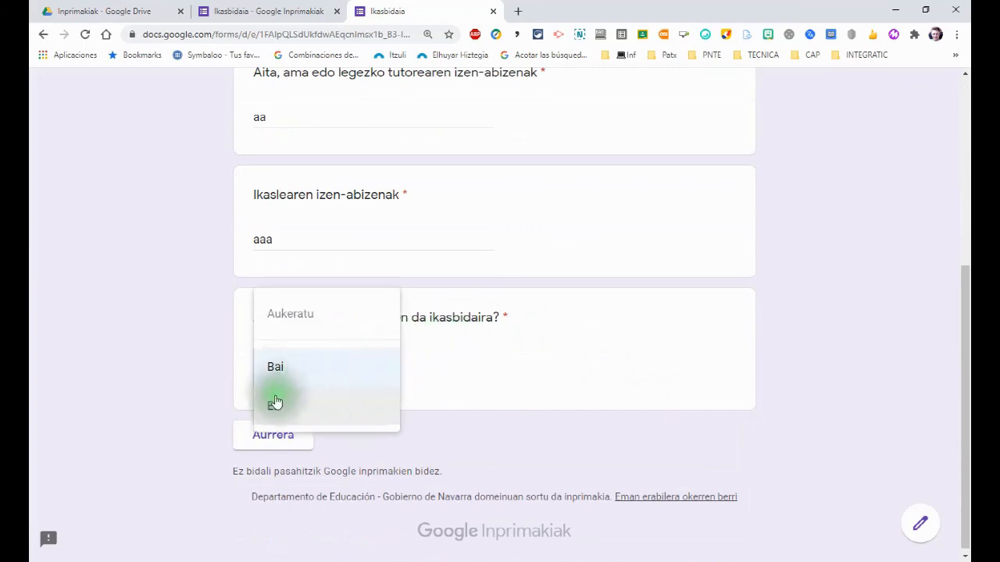
click(264, 420)
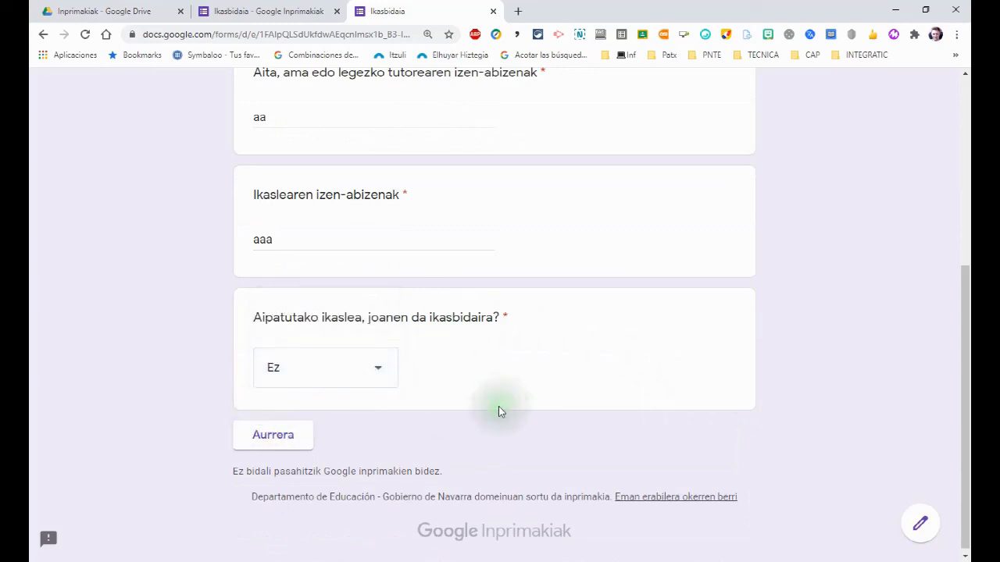
click(282, 436)
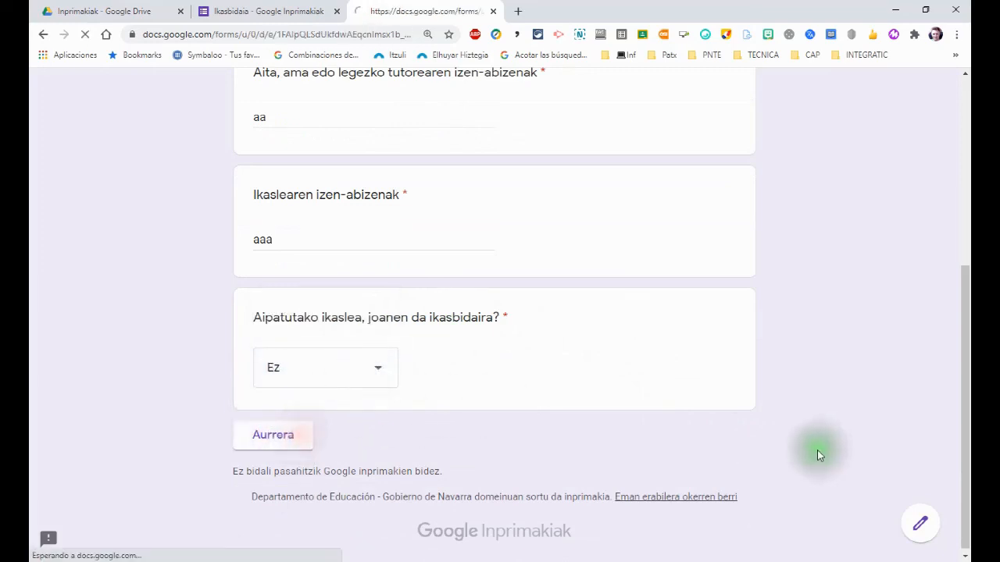